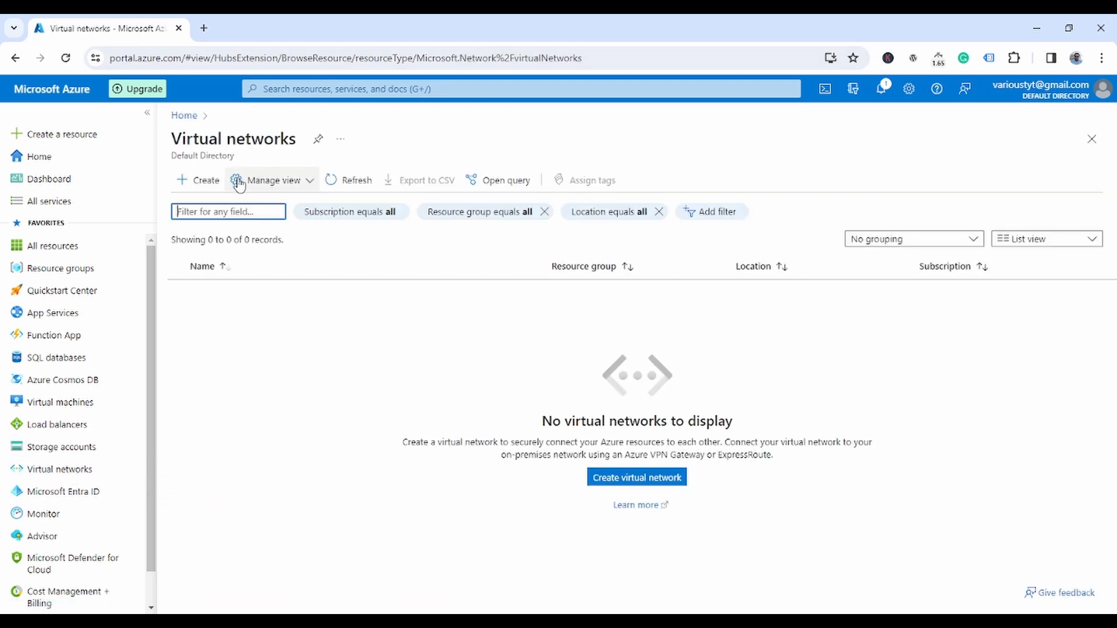
Step: Start a new virtual network and create a resource group named vnetdemo for it
click(203, 182)
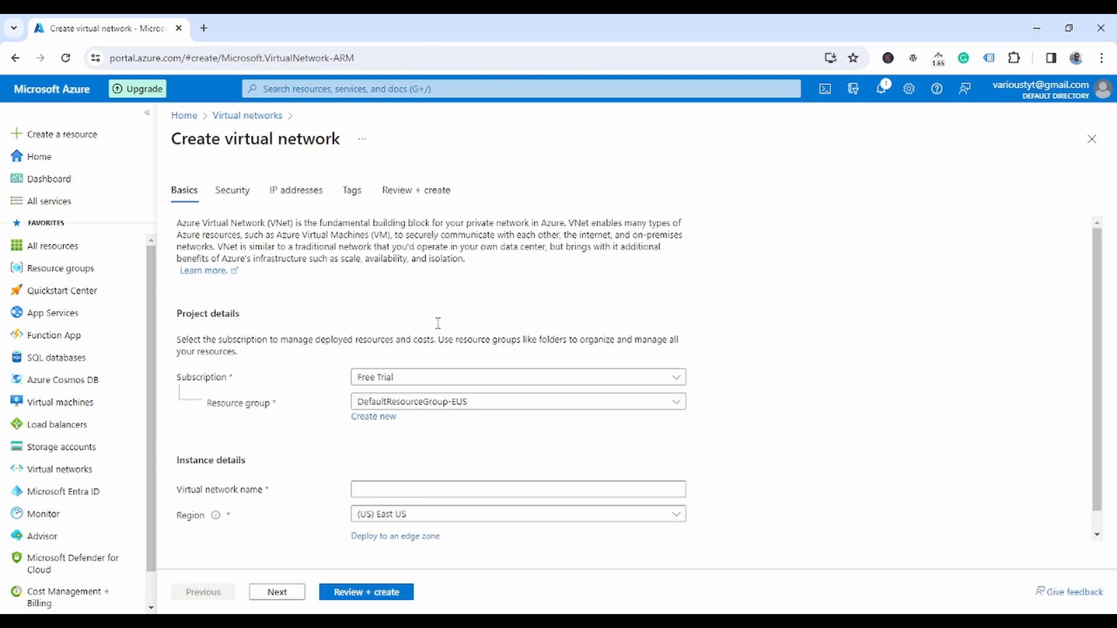
click(362, 417)
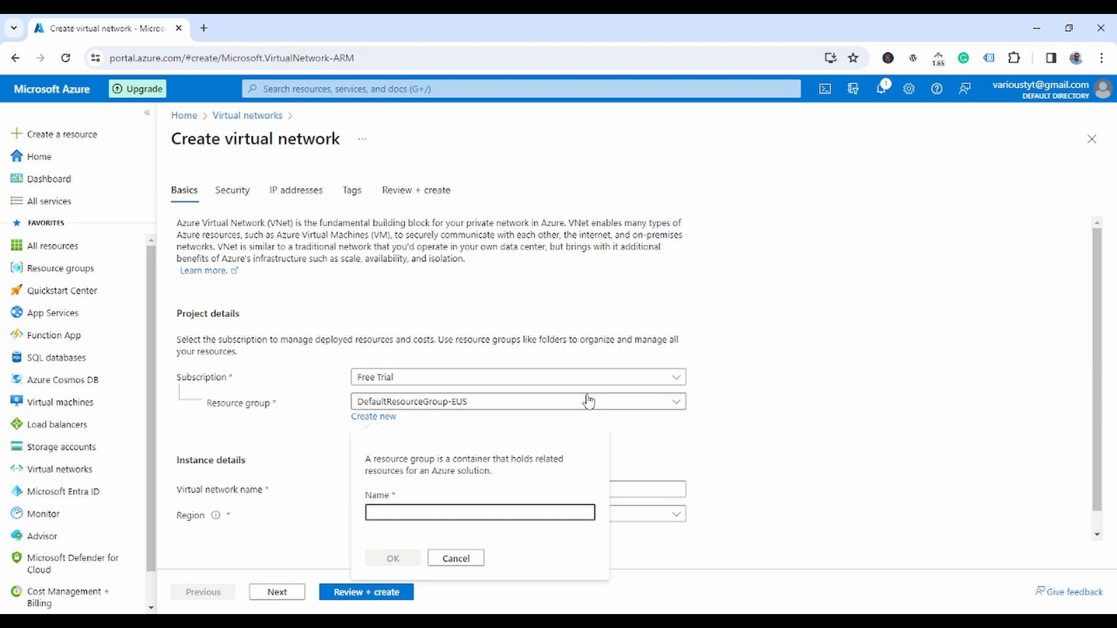
click(472, 562)
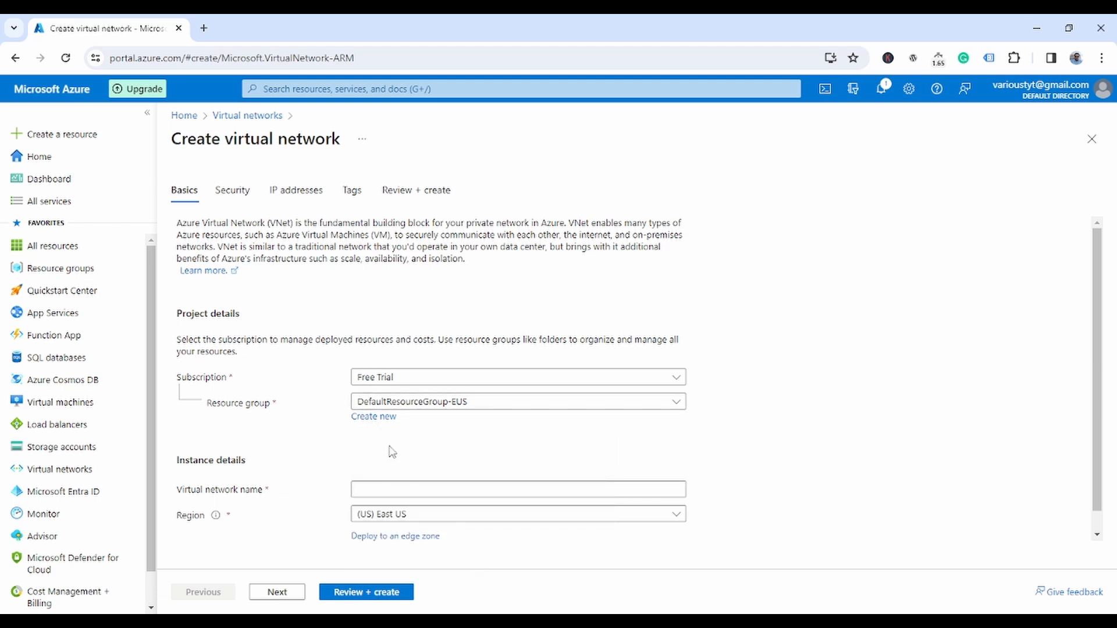
mouse_move(46, 273)
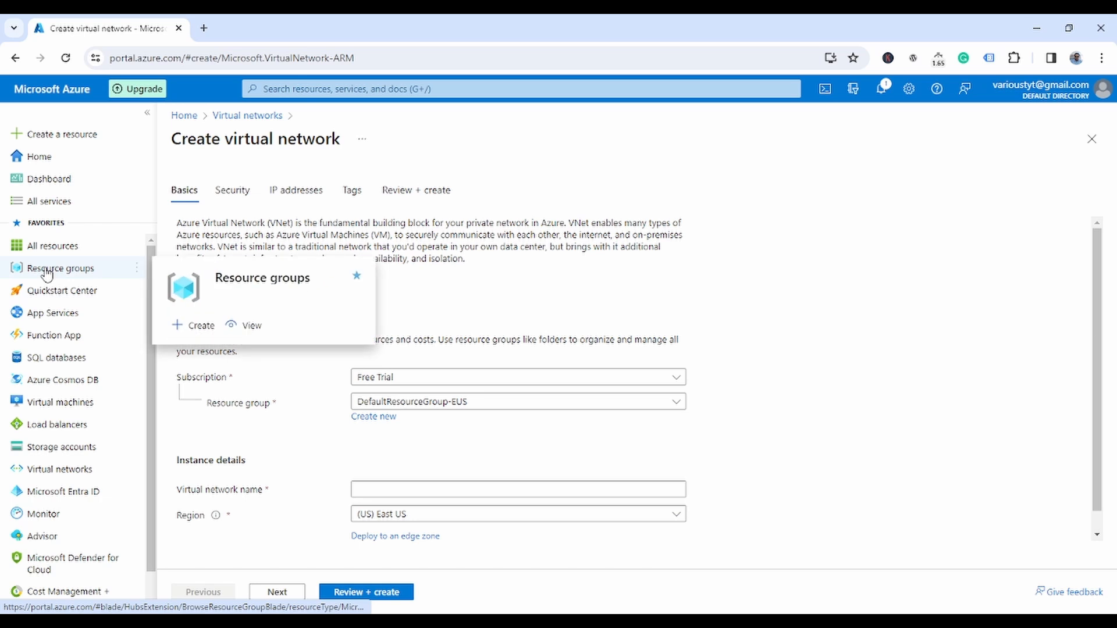
click(386, 419)
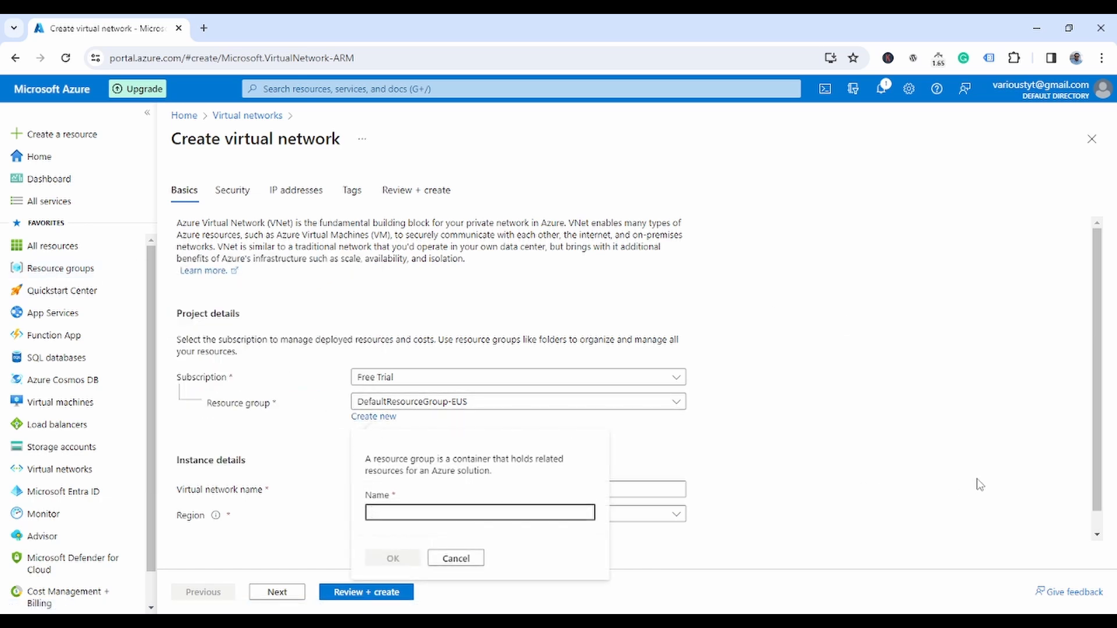
text(vnetdemo)
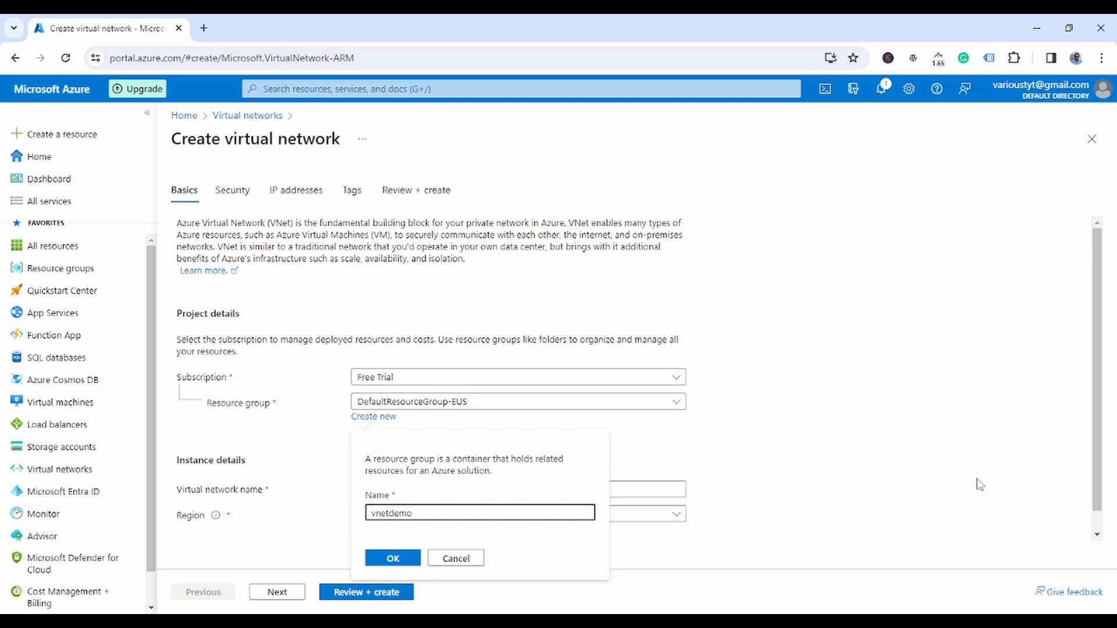
click(407, 557)
Step: Name the virtual network vnet-002 and browse the available regions, keeping (US) East US
scroll(818, 386, down, 1)
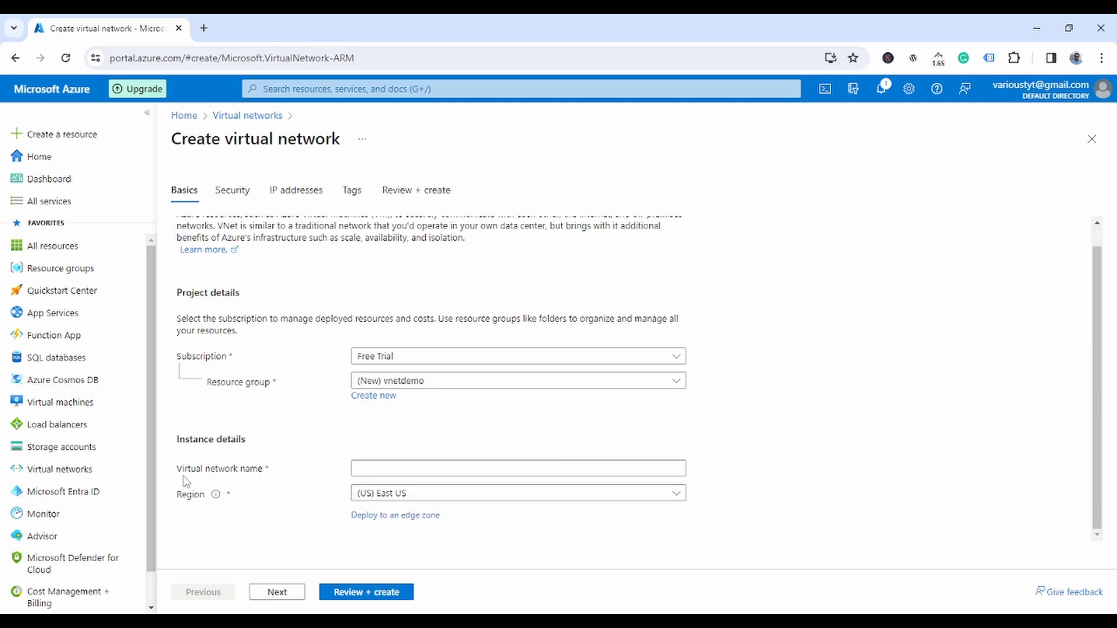
click(381, 469)
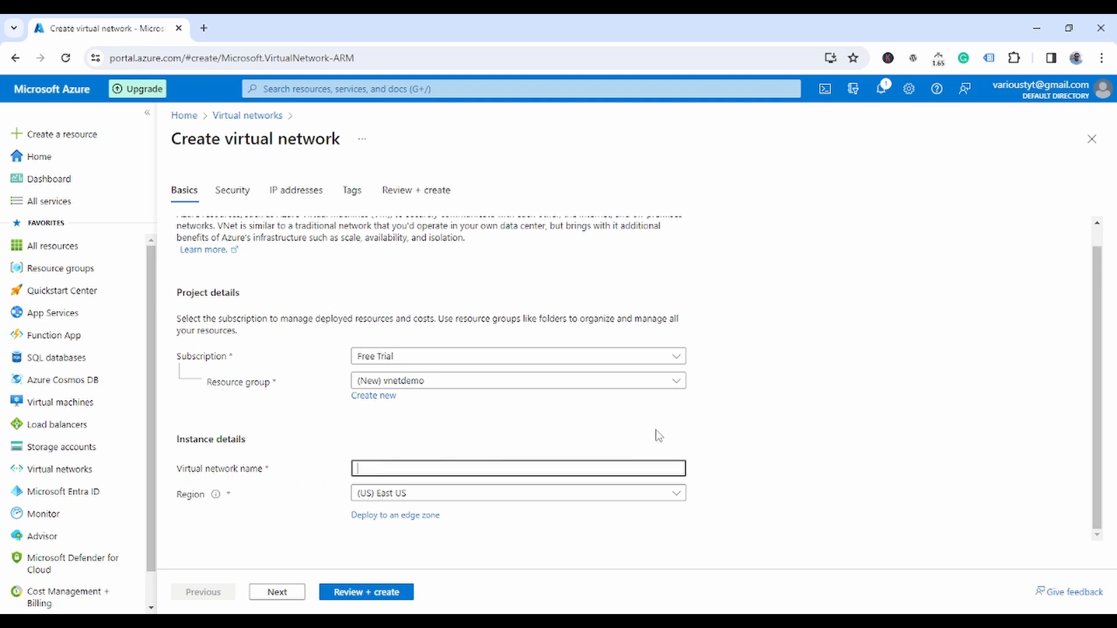
text(vnet-002)
click(661, 498)
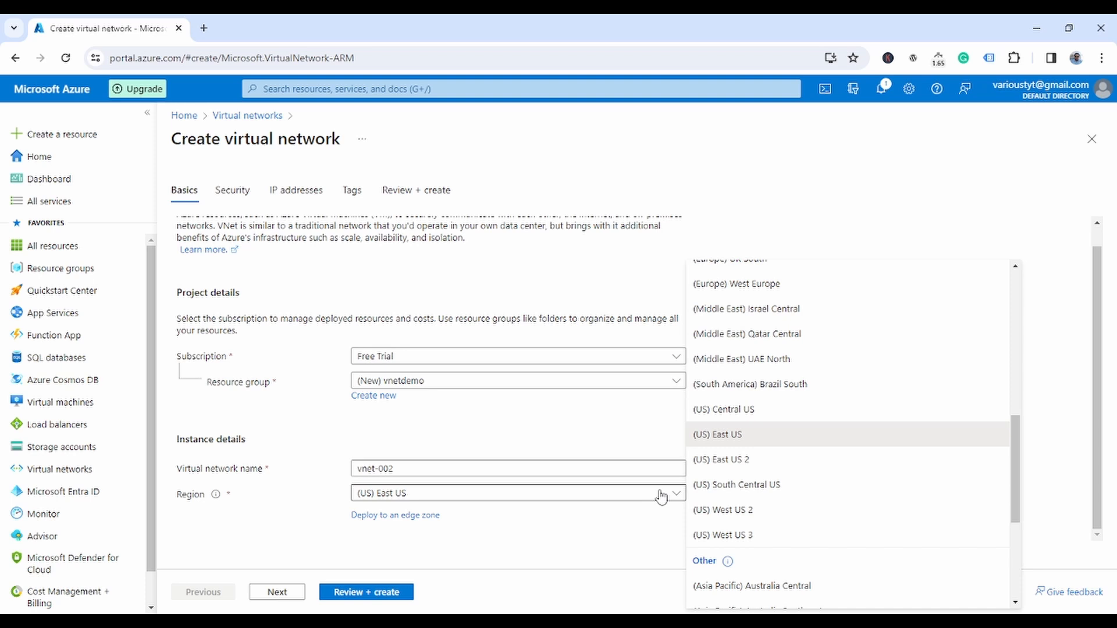
scroll(884, 477, down, 3)
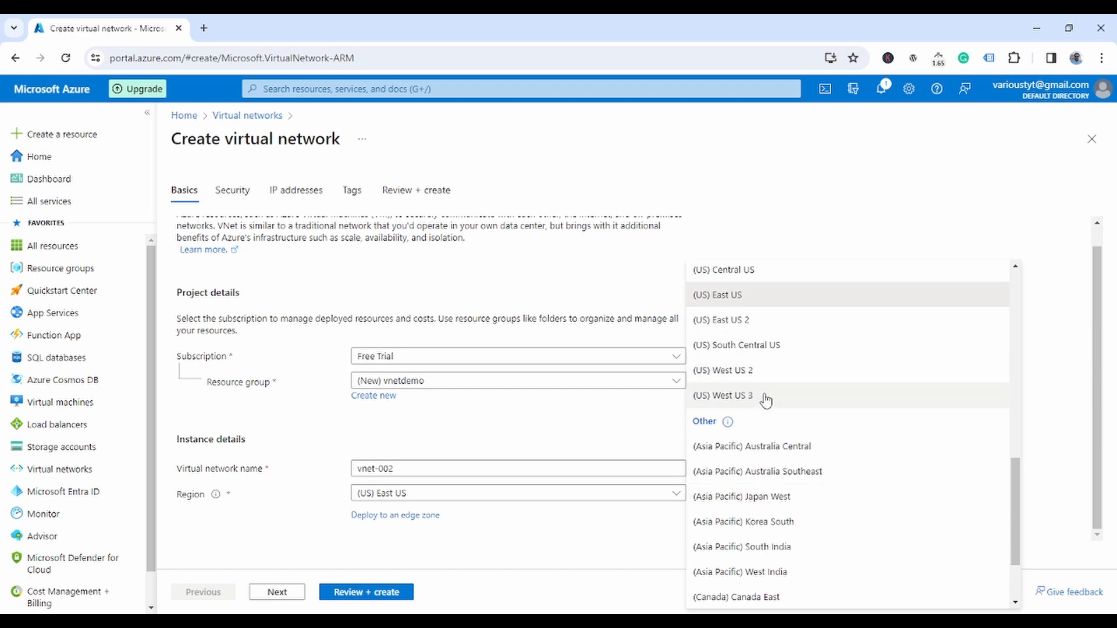
scroll(761, 479, down, 2)
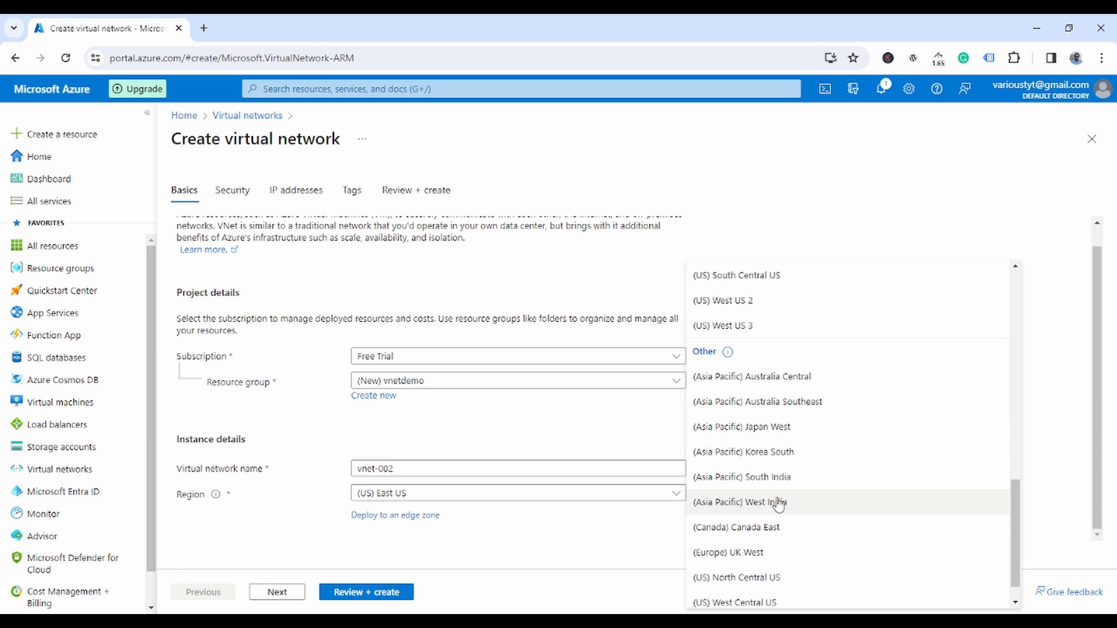
click(672, 525)
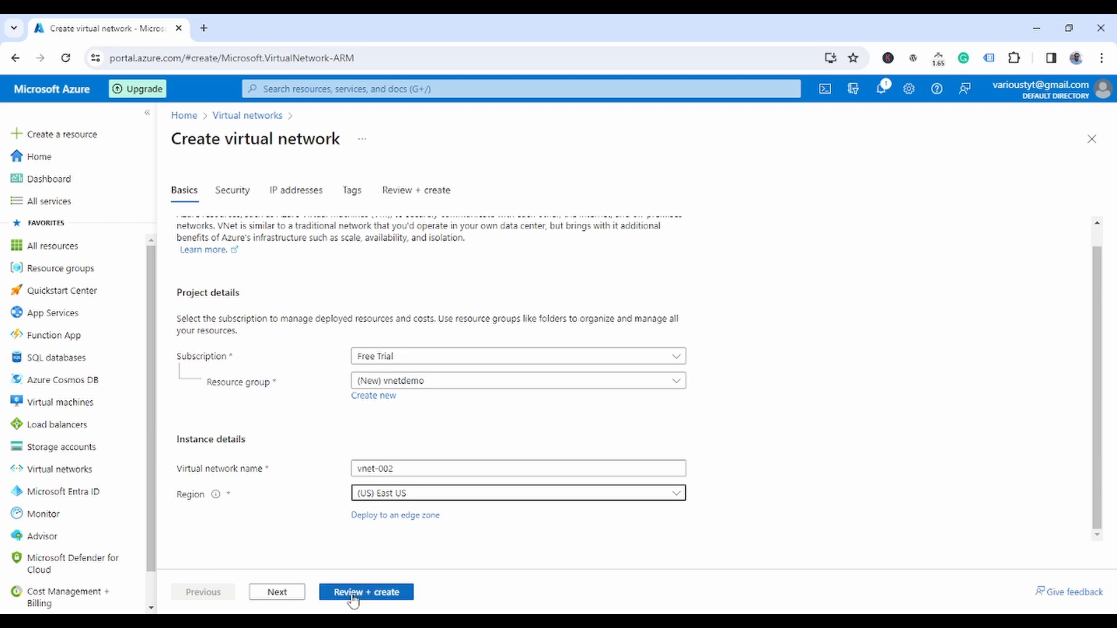
Step: Leave the security services disabled and check the add-subnet form in the IP address settings without adding a subnet
click(282, 592)
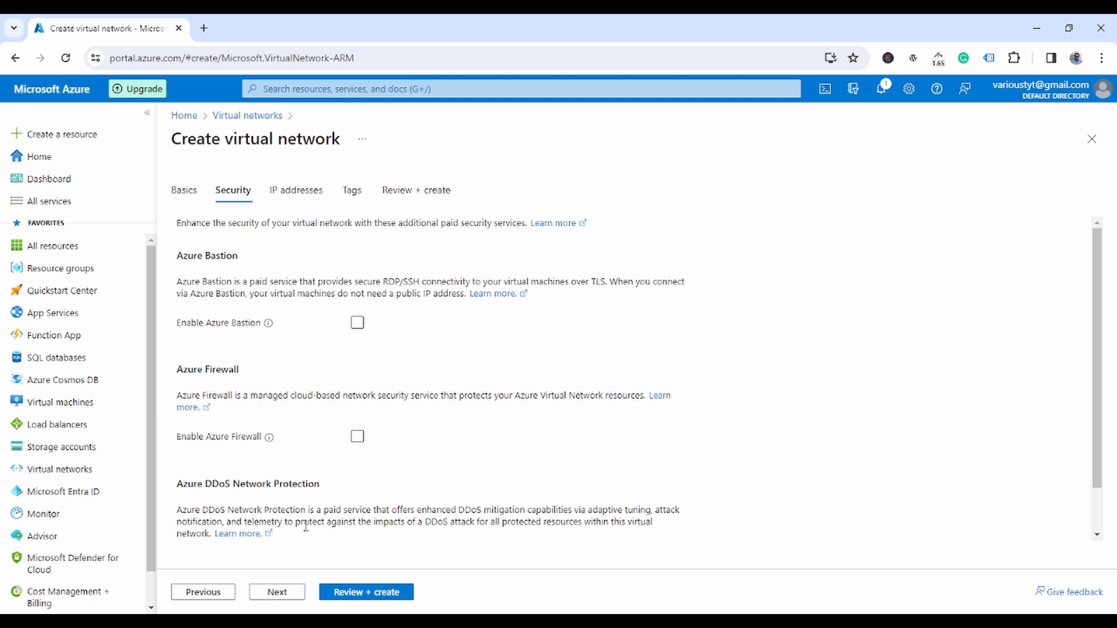
click(277, 592)
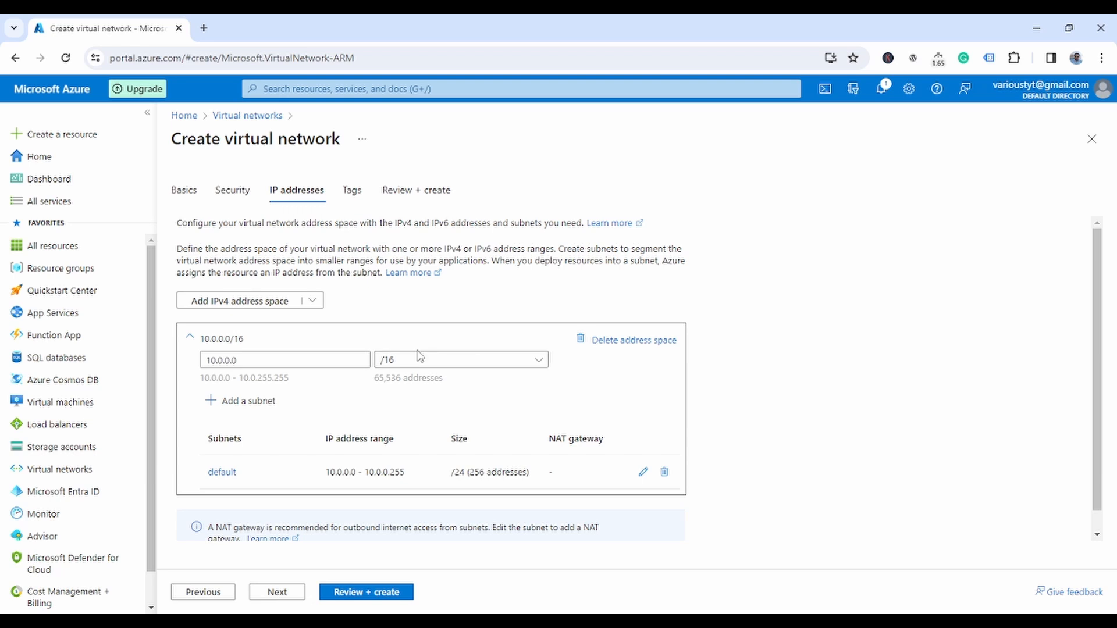
click(253, 404)
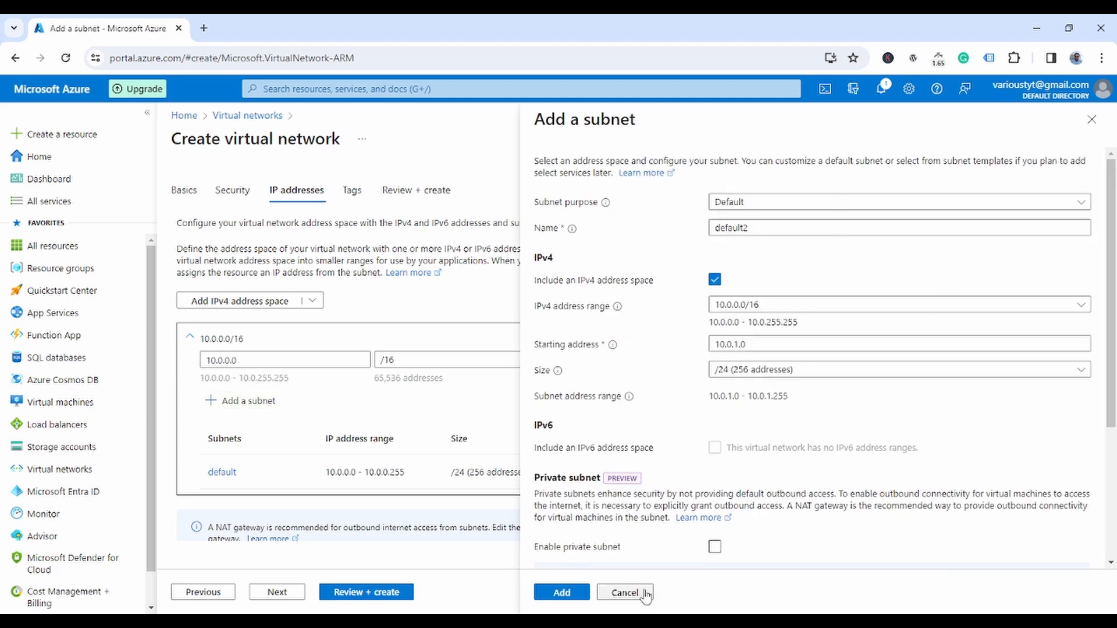
click(623, 592)
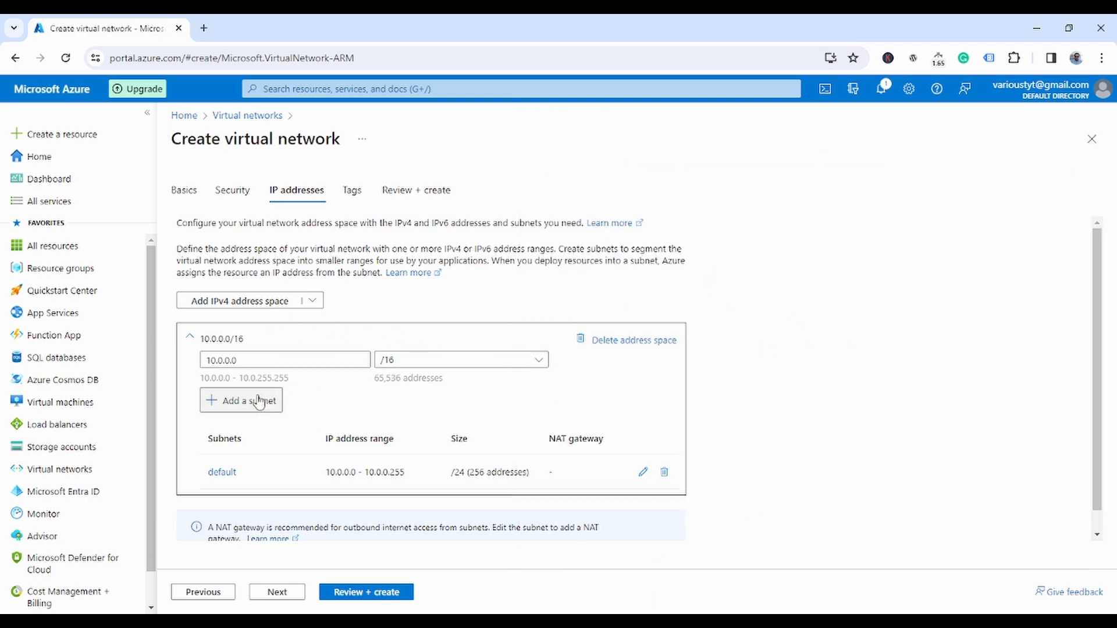
Step: Review and deploy the virtual network with its default address space, and open the deployed resource
click(382, 593)
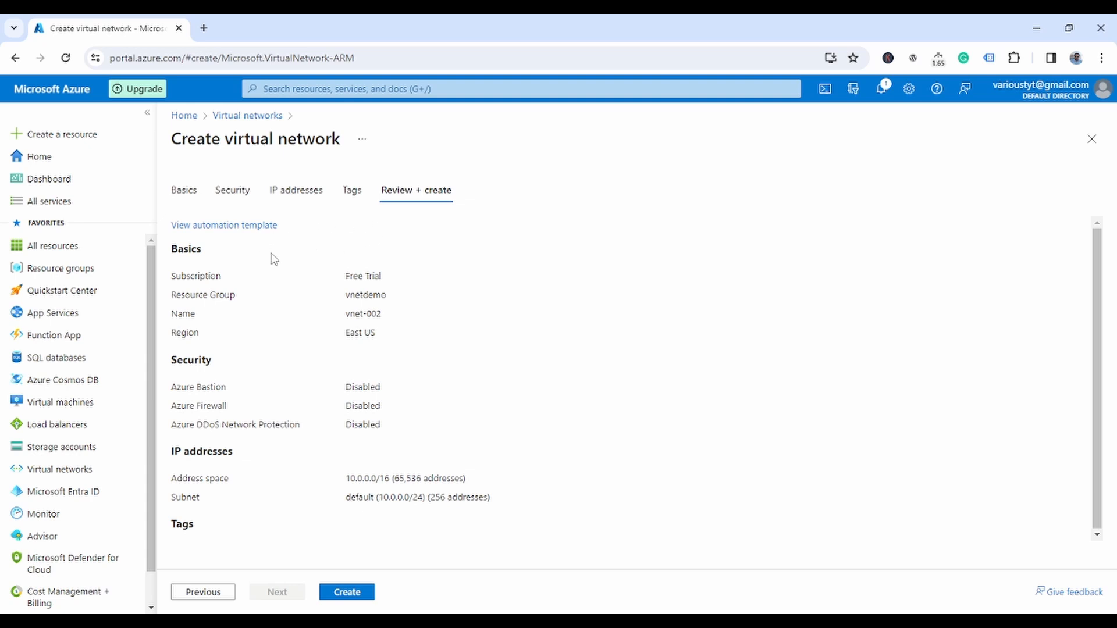
click(347, 592)
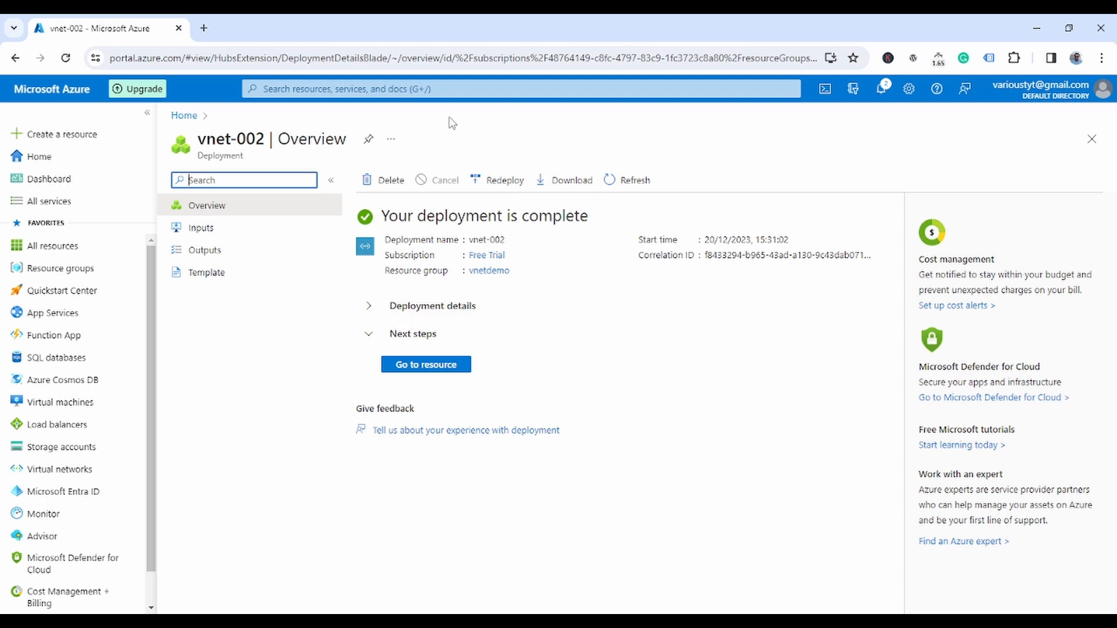
click(429, 367)
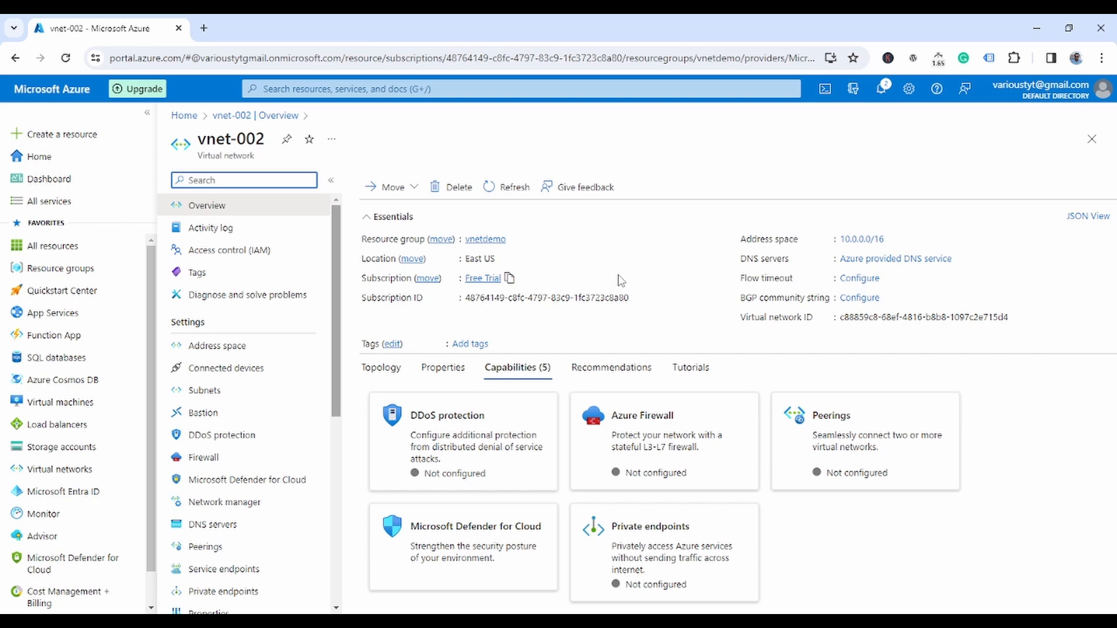
Step: Start a new Azure virtual machine and assign it to the vnetdemo resource group
click(82, 403)
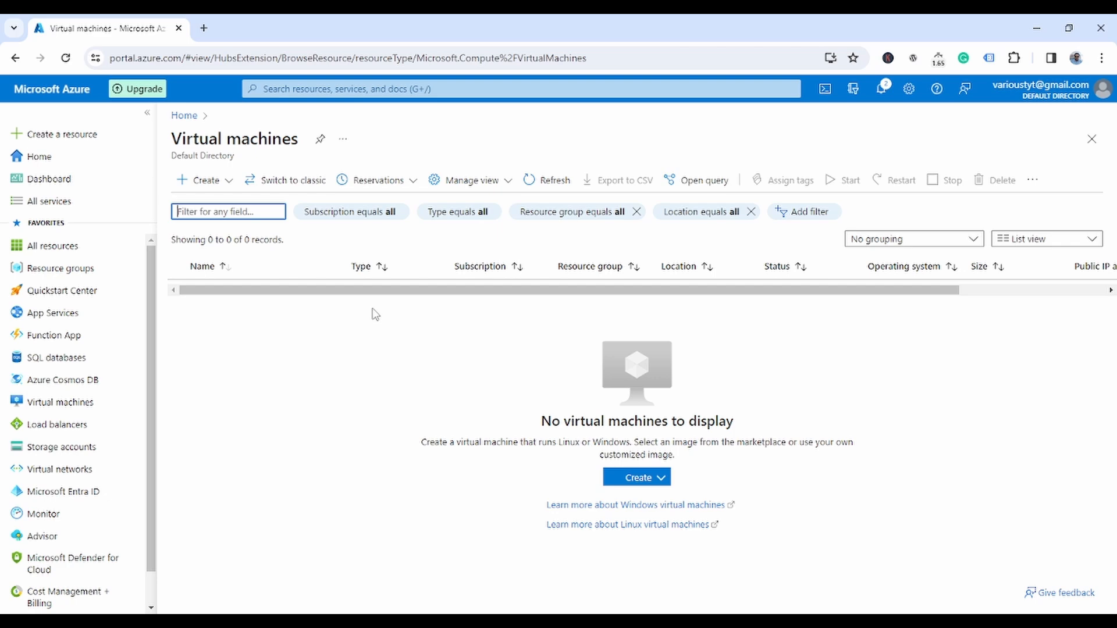
click(213, 182)
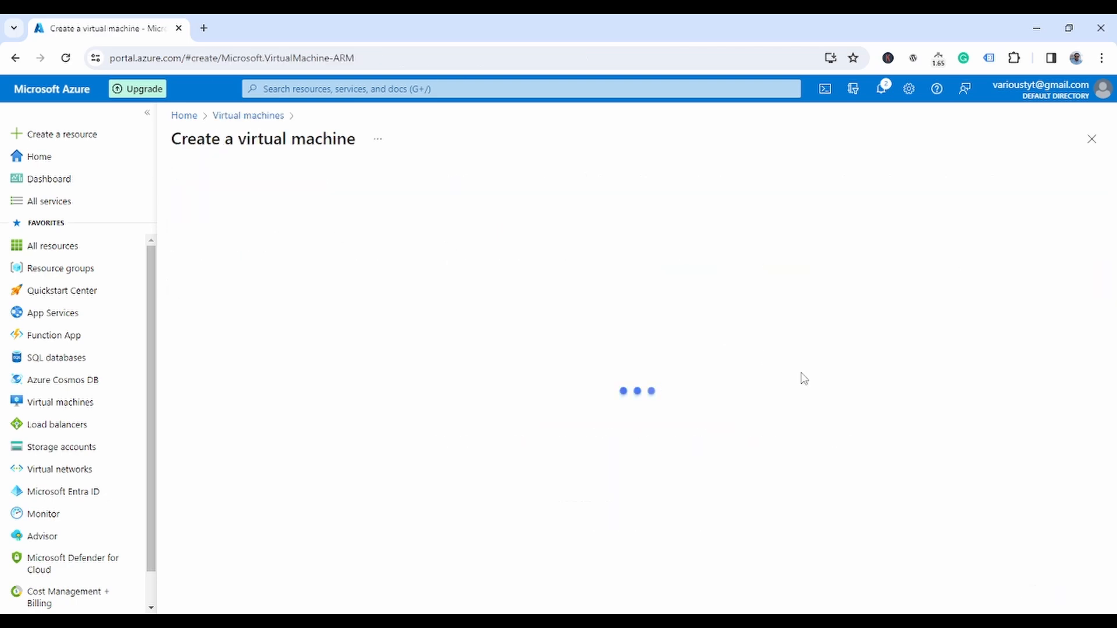
scroll(760, 351, down, 3)
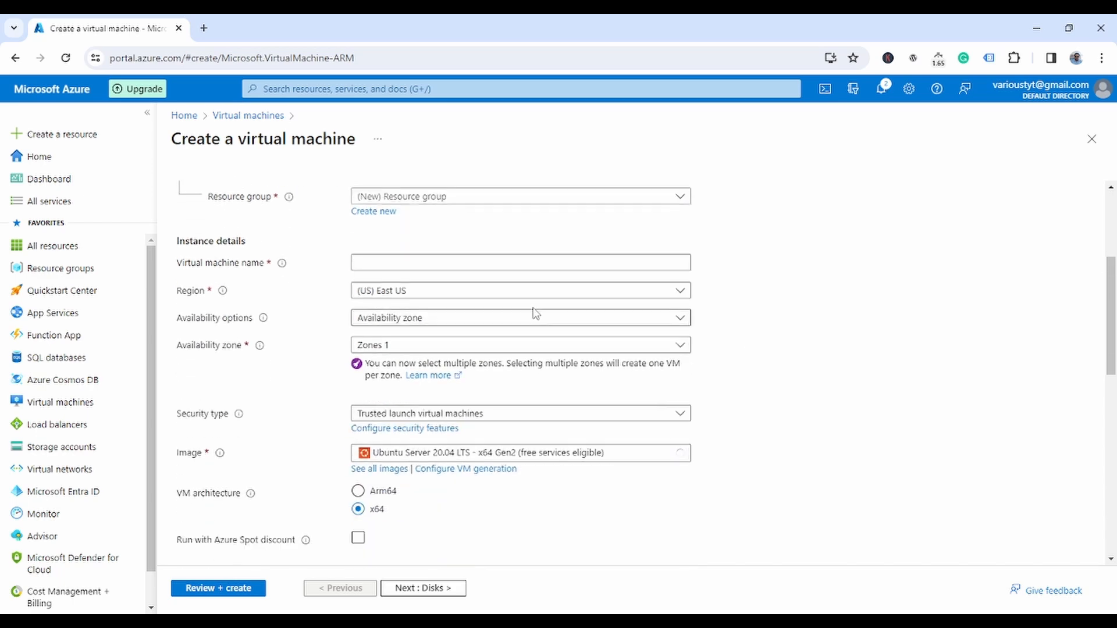
click(425, 198)
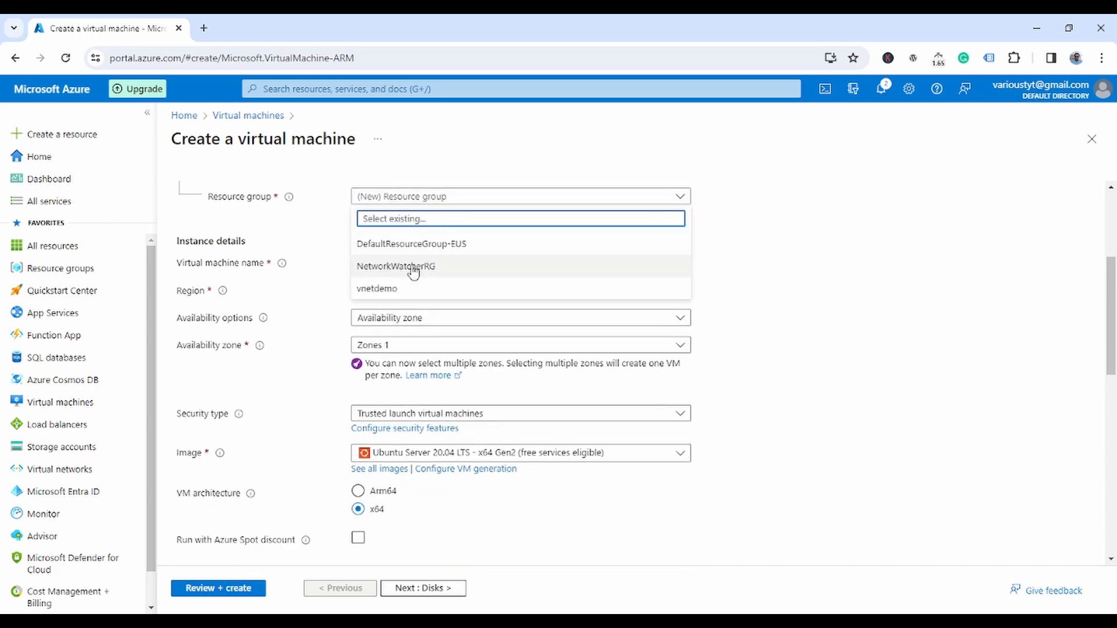
click(395, 296)
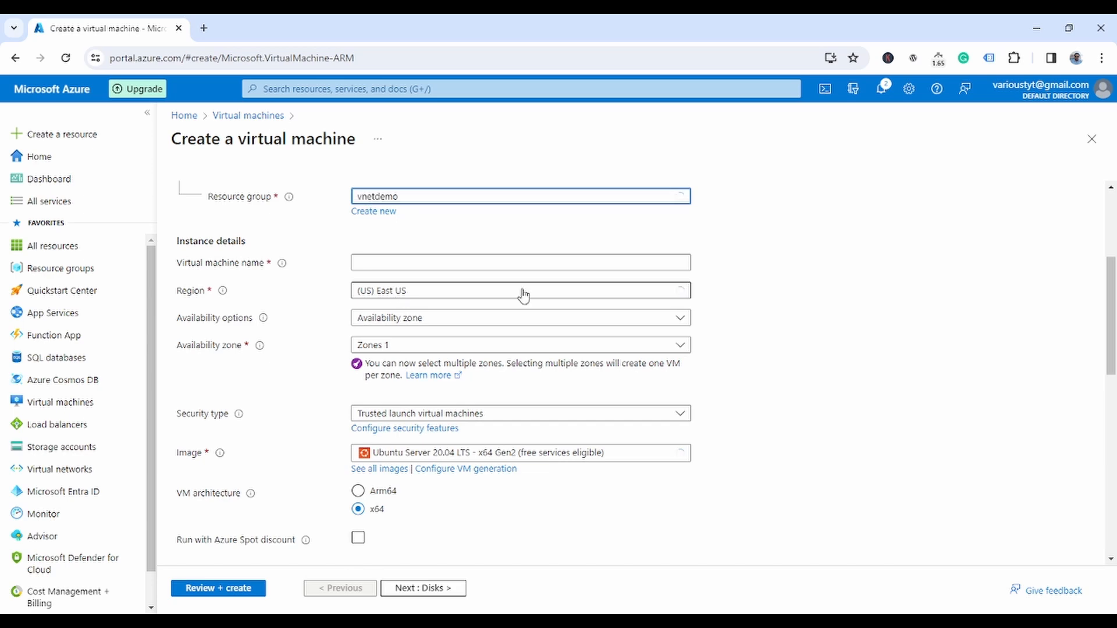
Step: Name the virtual machine demo123
scroll(884, 299, down, 1)
scroll(750, 300, up, 2)
scroll(698, 301, up, 1)
click(375, 400)
text(demo)
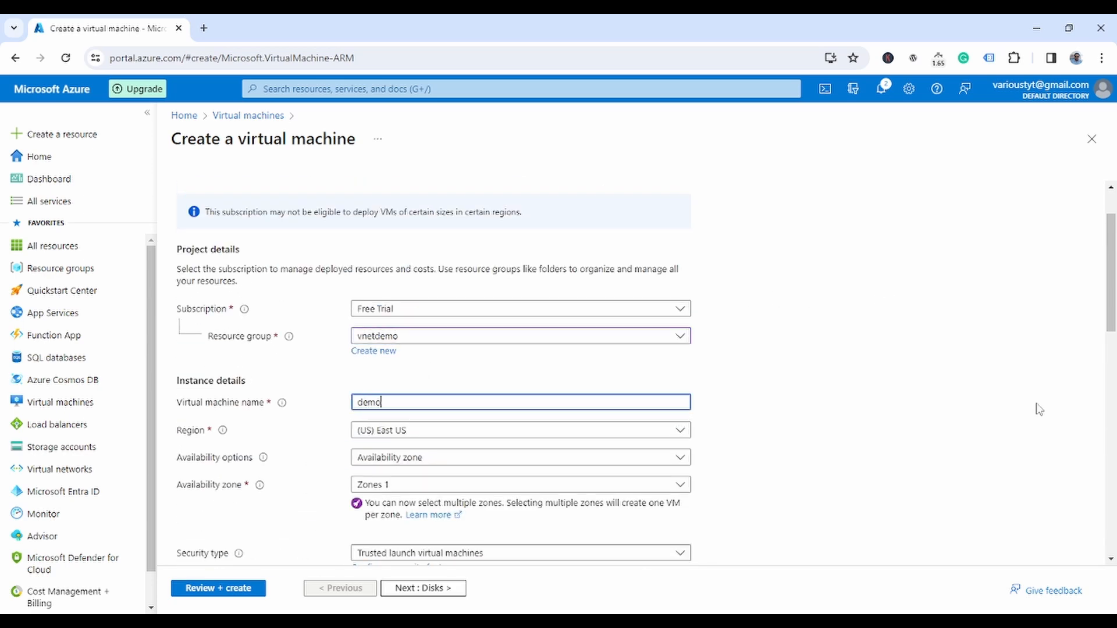
text(123)
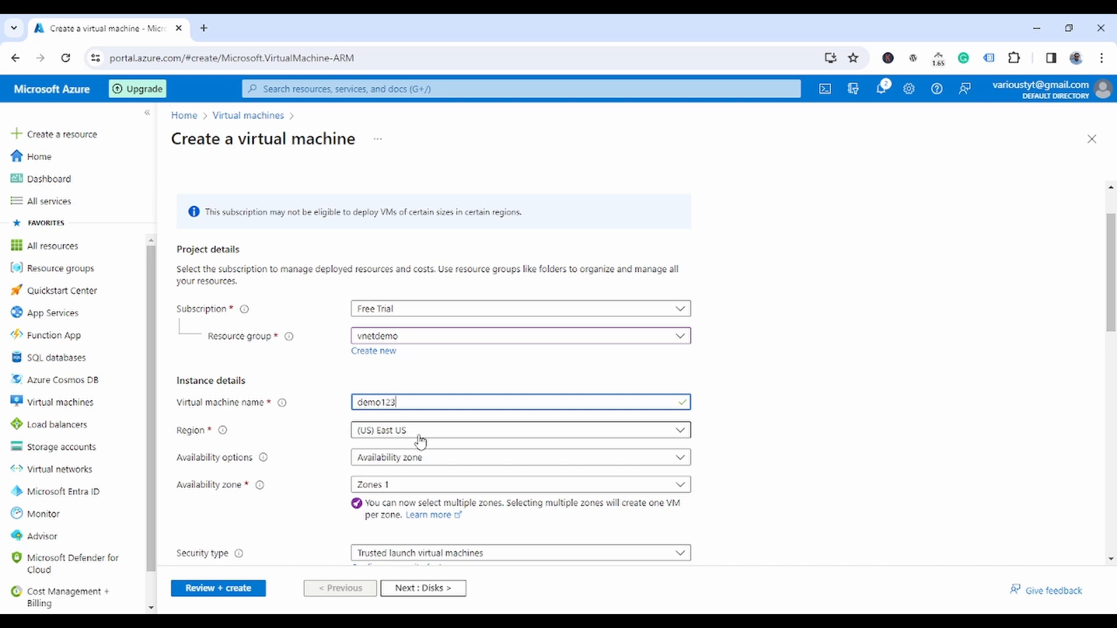
Step: Set the administrator account's authentication type to Password and enter the administrator username
scroll(339, 249, down, 5)
scroll(377, 423, down, 5)
click(358, 362)
click(436, 393)
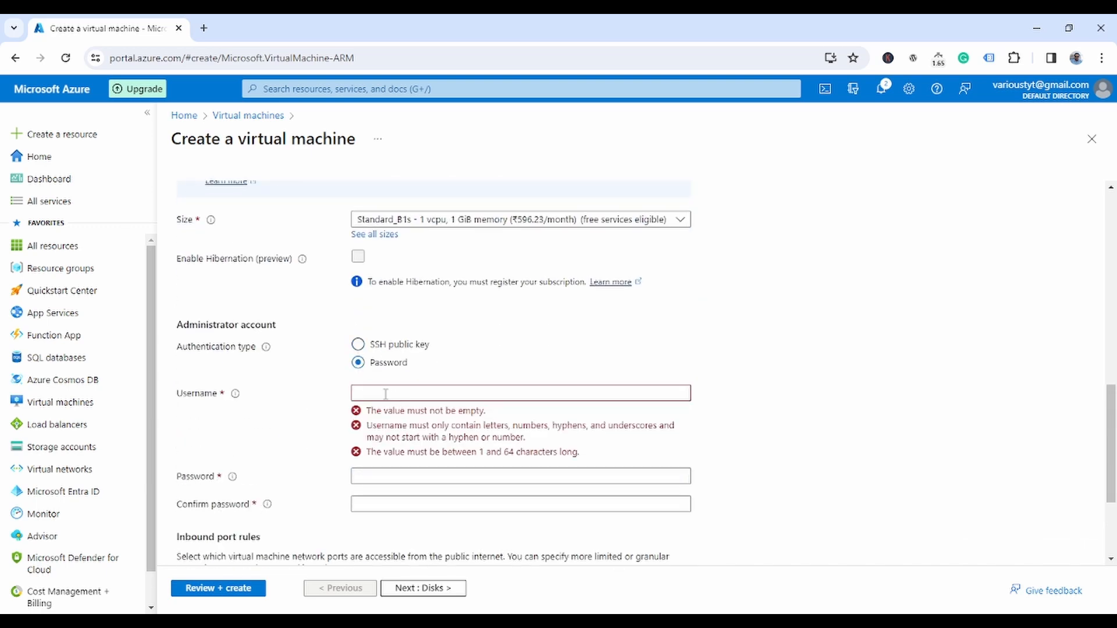
text(manjit)
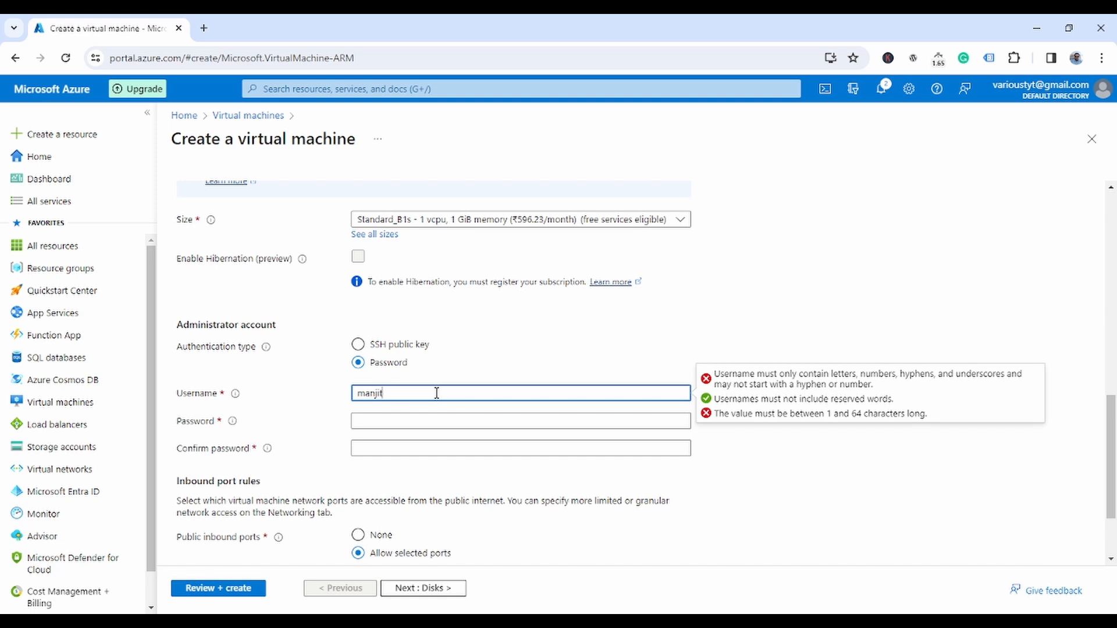
text(123)
key(Tab)
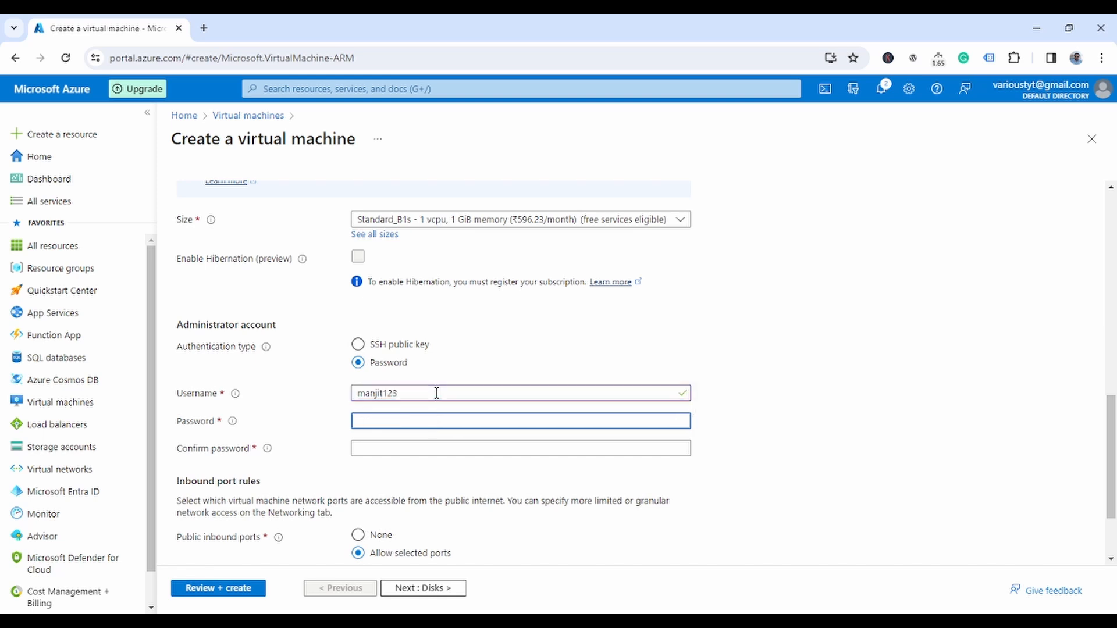
Step: Try a password for the administrator account and clear the password field
text(M)
text(•••••••••••)
key(Home)
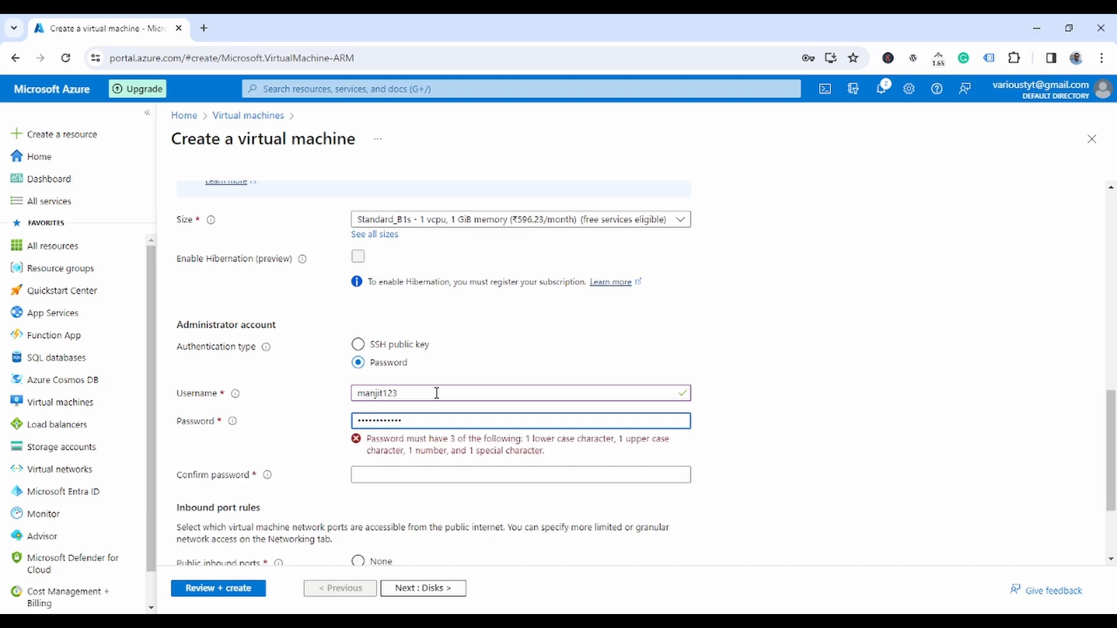
key(Delete)
key(Delete)
key(Delete)
key(Delete)
key(Delete)
key(Delete)
key(Delete)
key(Delete)
key(Delete)
key(Delete)
key(Delete)
Step: Enter and confirm the administrator account password, and continue to the disk settings without saving the credentials in the browser
text(•••)
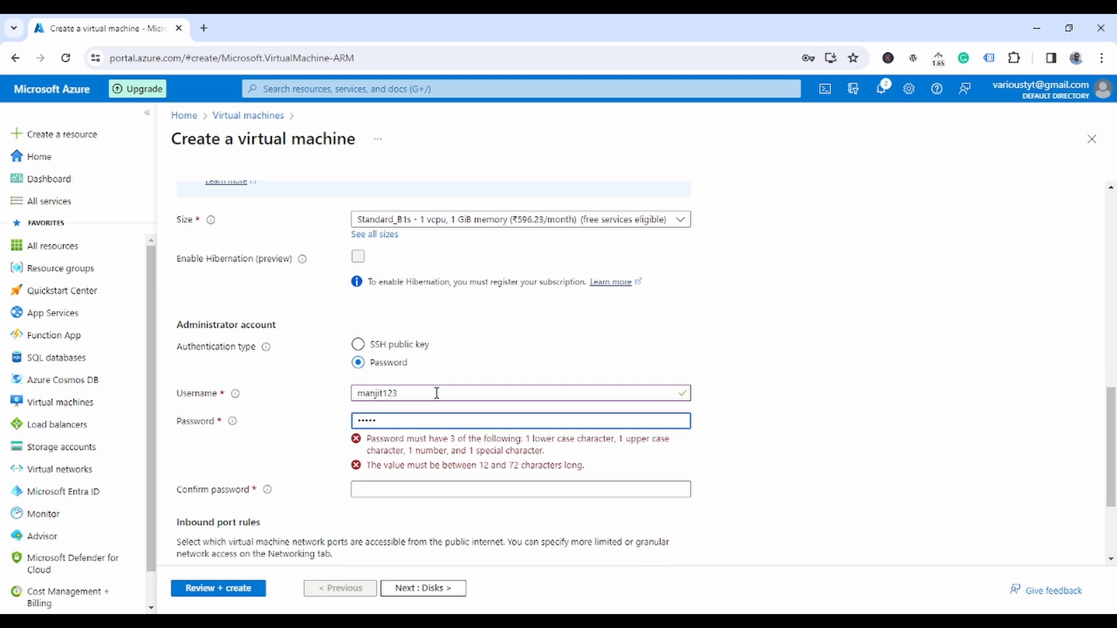
key(BackSpace)
text(••••••••••••)
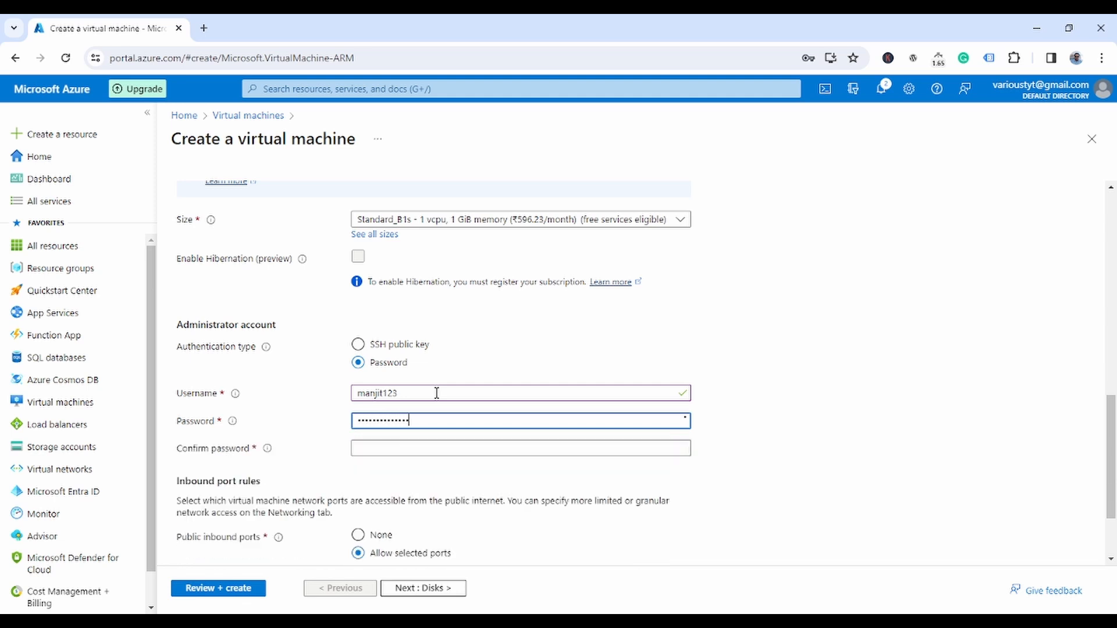
text(•••)
key(Tab)
text(•••••••••••••)
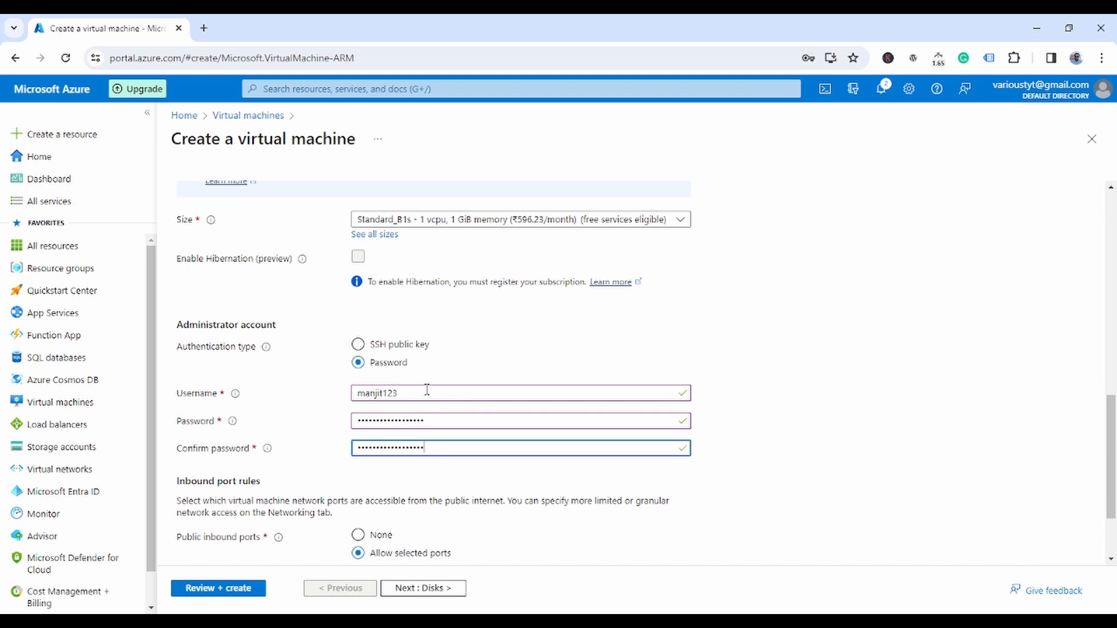
click(421, 592)
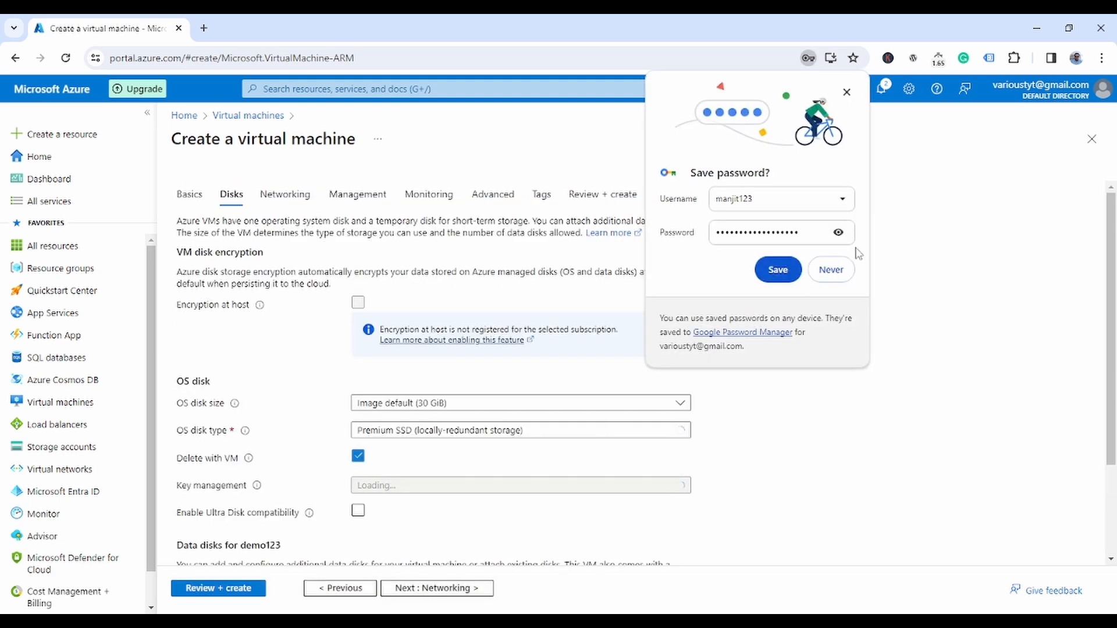
click(847, 91)
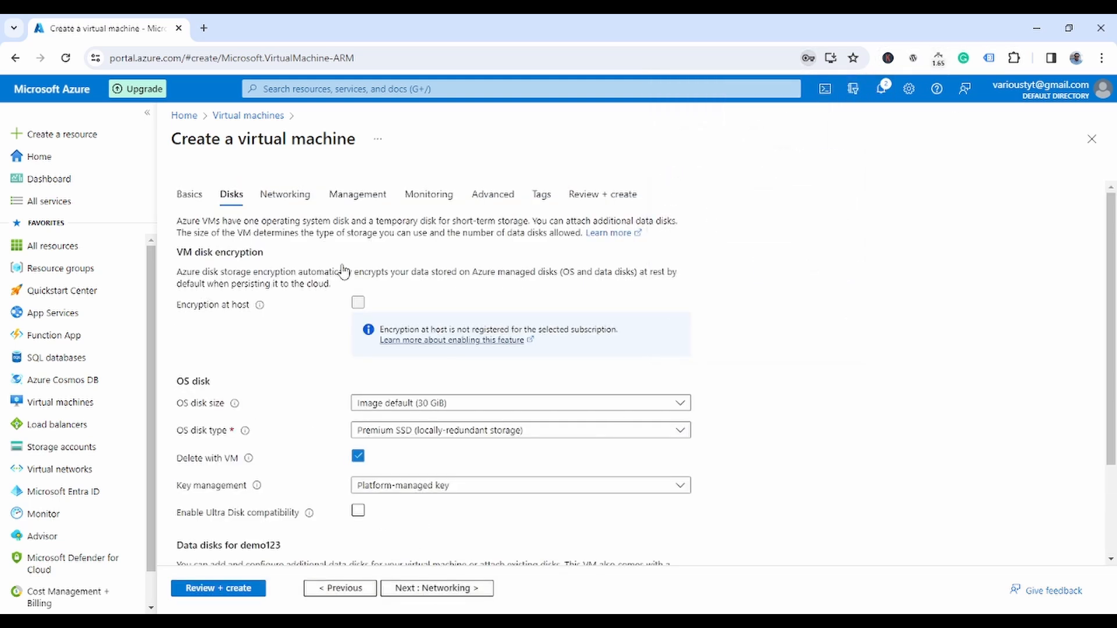
Step: View the networking settings, and change the virtual machine's region to (Asia Pacific) Central India in the basic settings
click(437, 588)
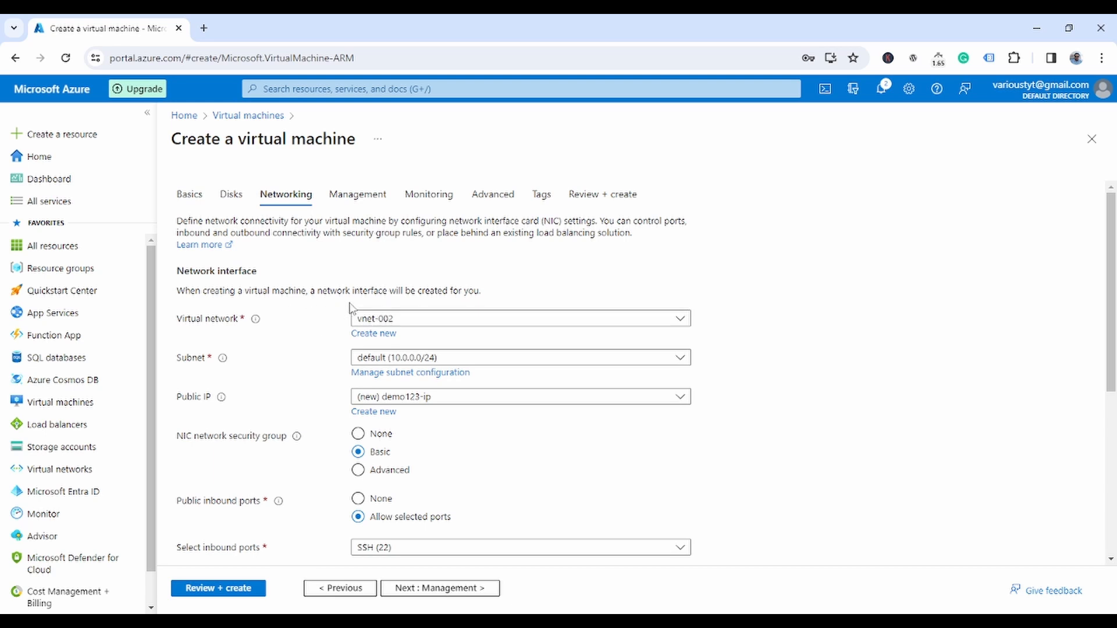
click(338, 589)
click(338, 588)
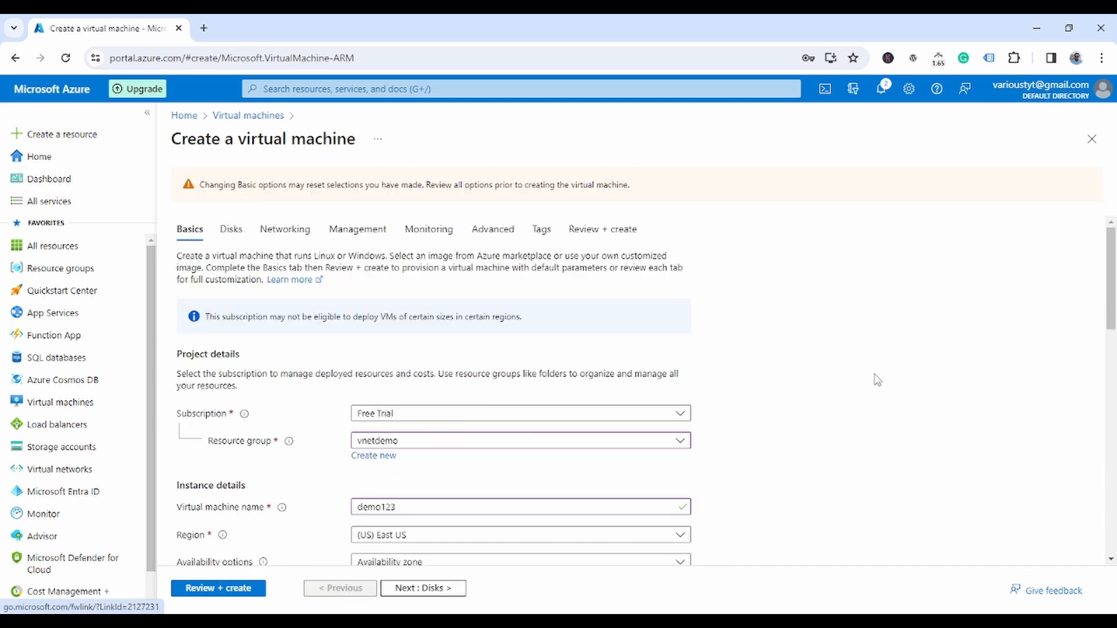
scroll(599, 337, down, 5)
click(454, 258)
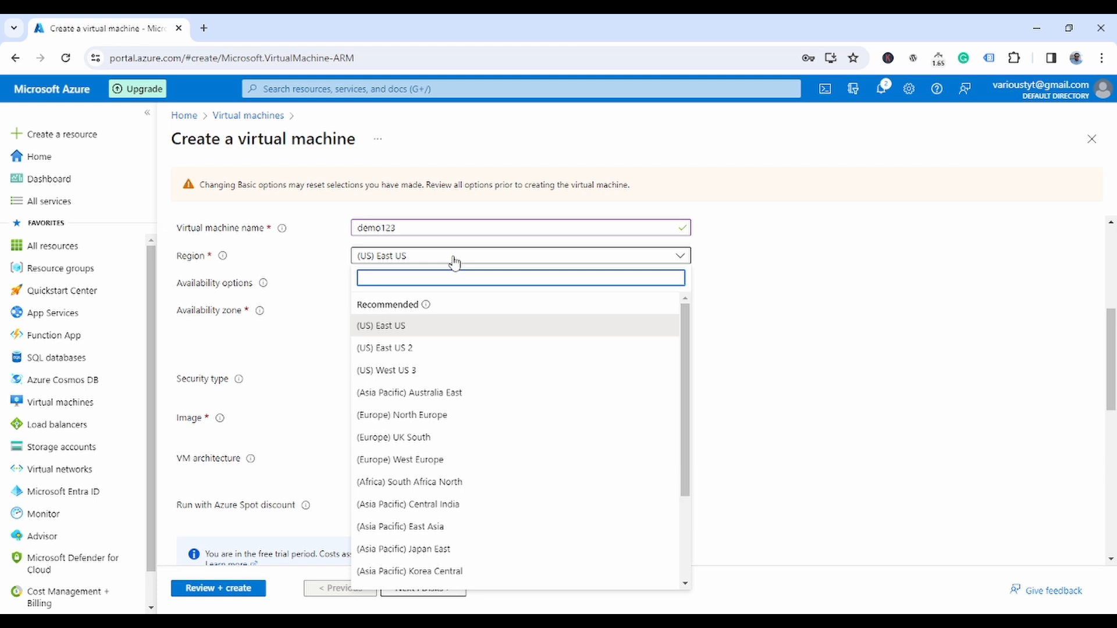
text(inid)
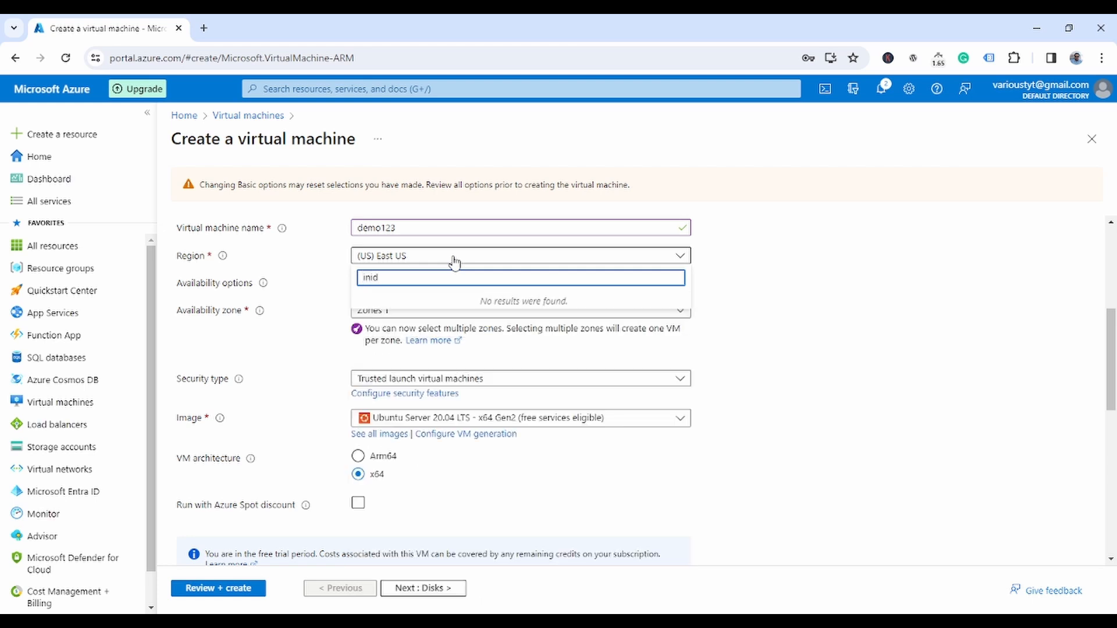
text(dia)
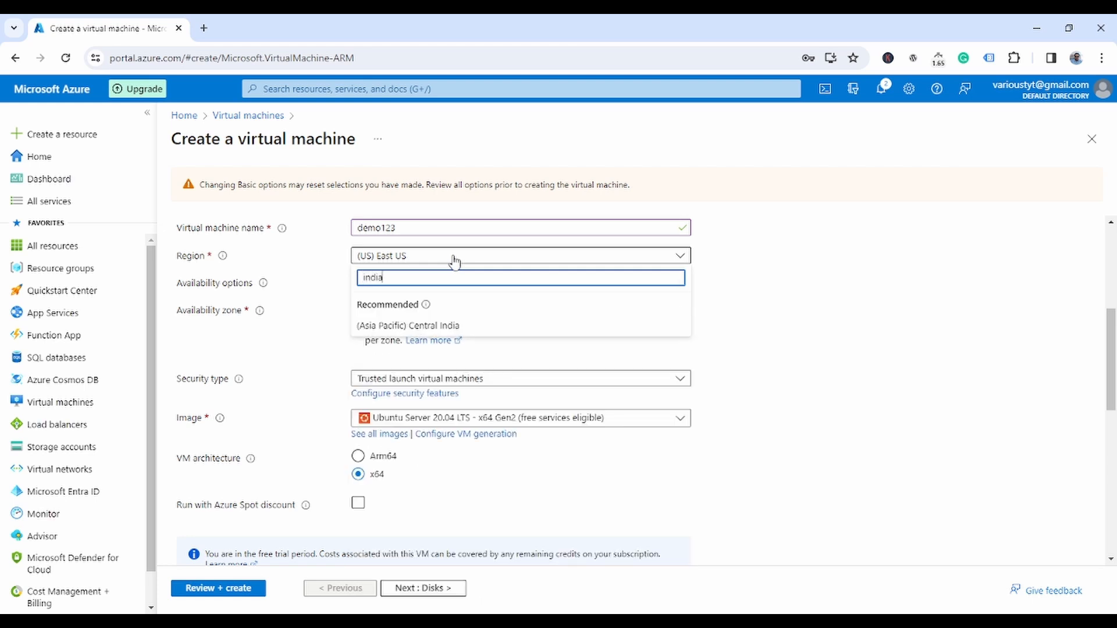
click(441, 328)
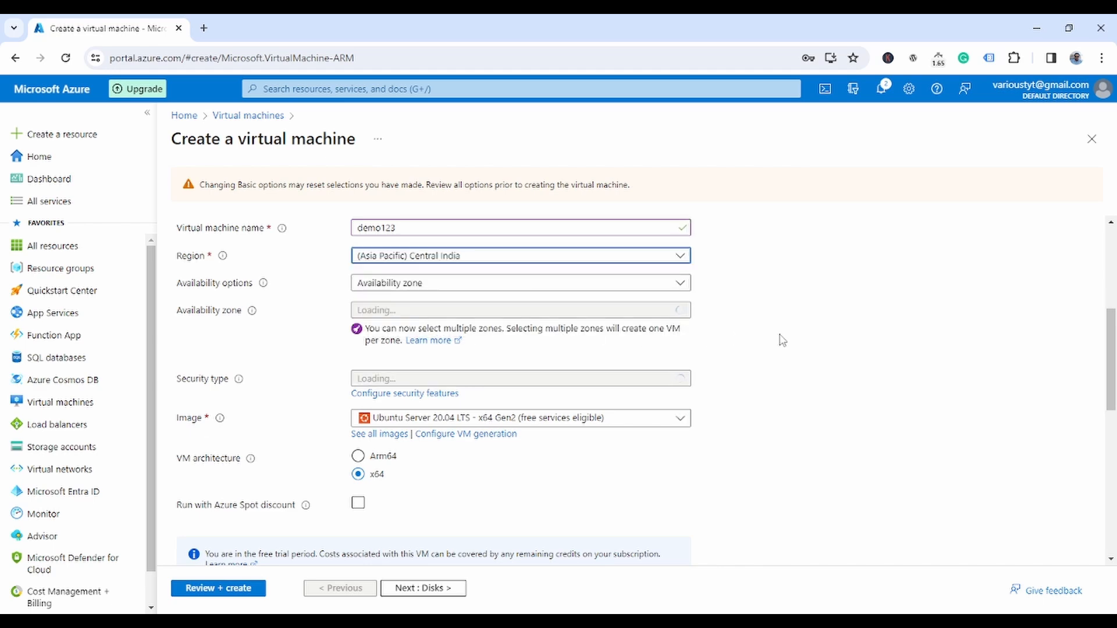
Step: Check which virtual networks can be selected in the networking settings for the Central India region, and dismiss the browser's offer to save the password
scroll(423, 311, down, 6)
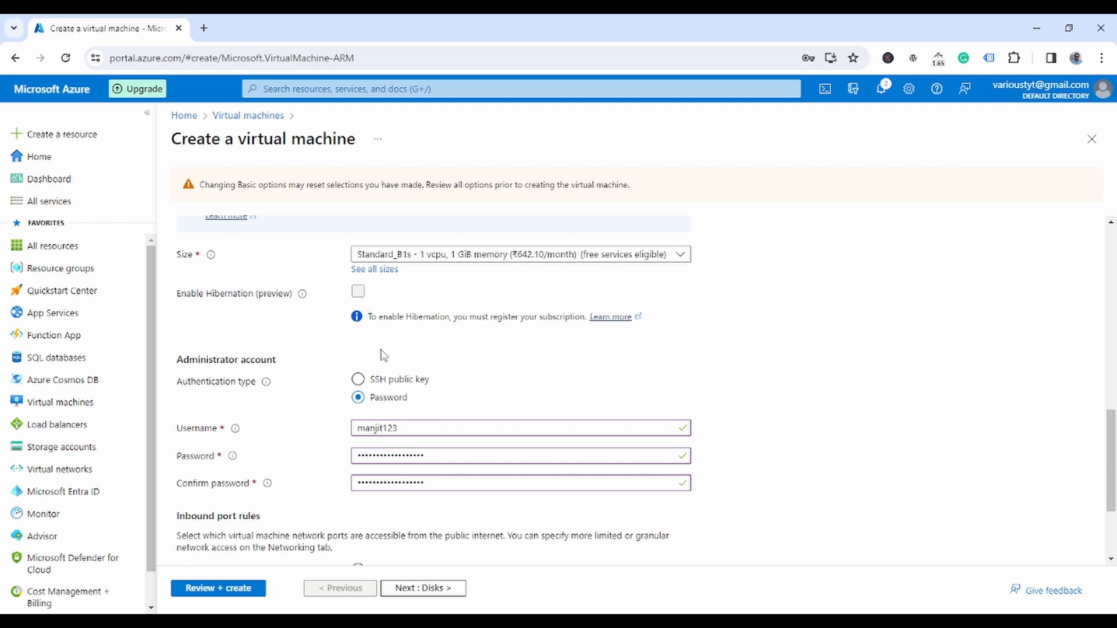
click(421, 589)
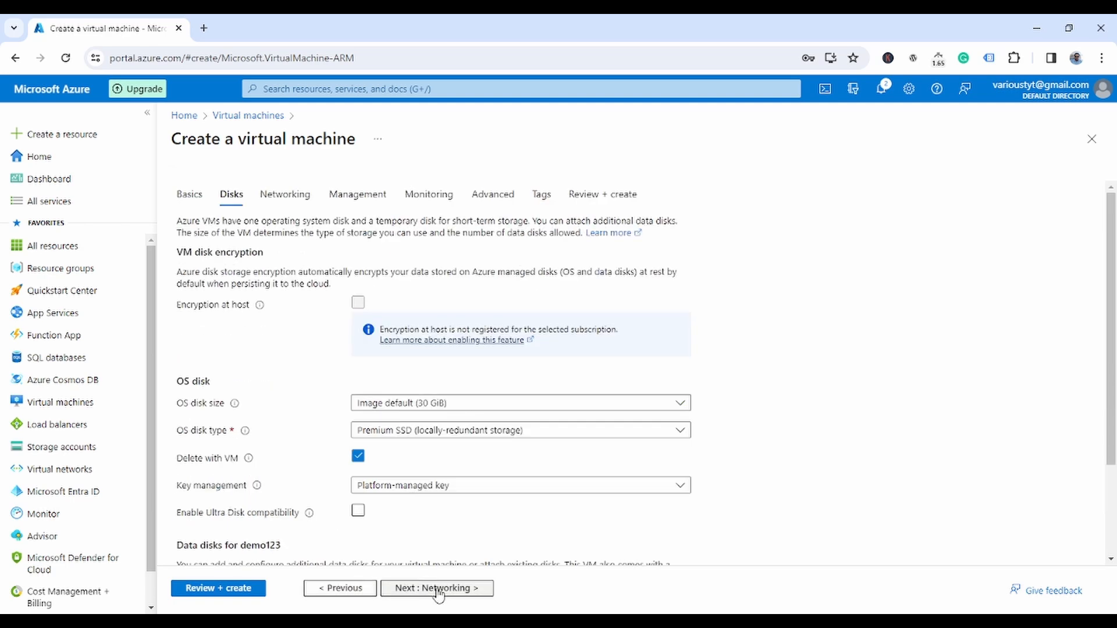
click(439, 588)
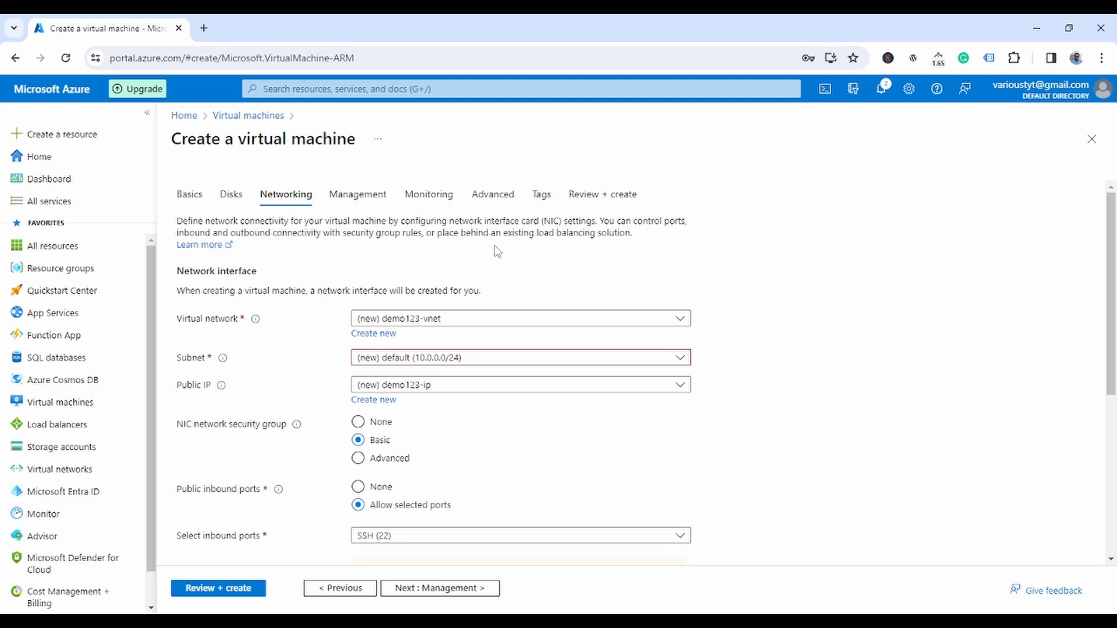
click(679, 320)
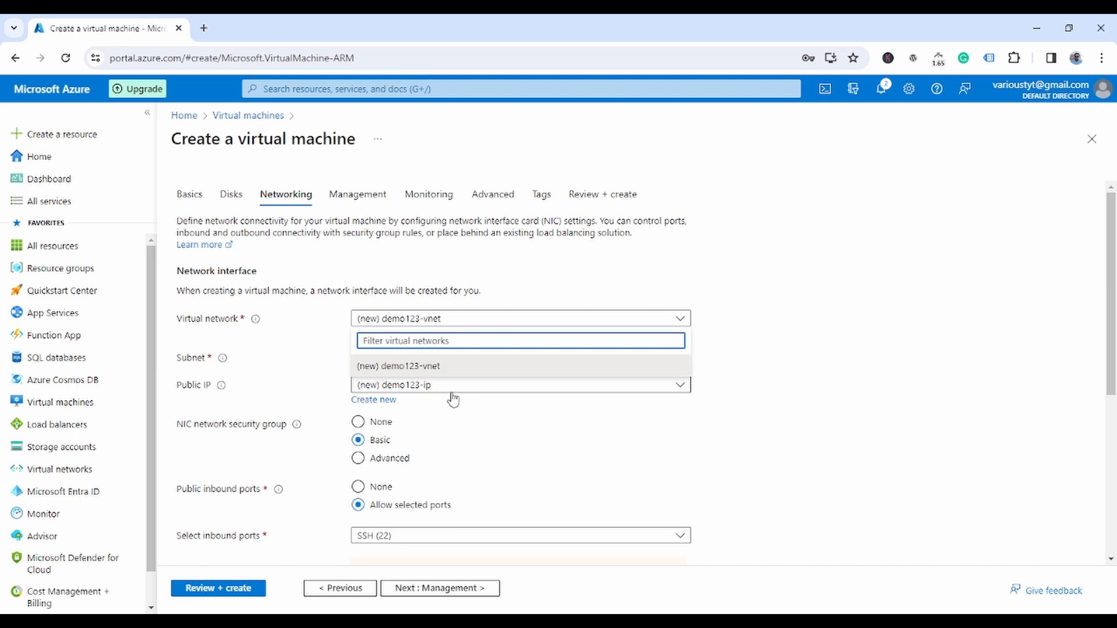
click(289, 347)
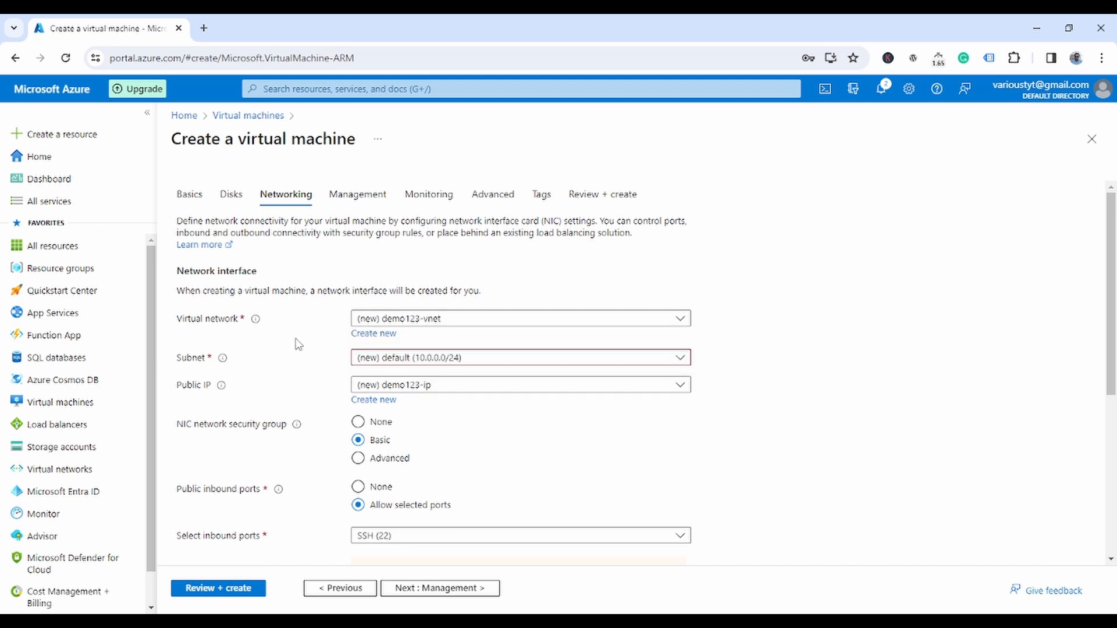
click(479, 322)
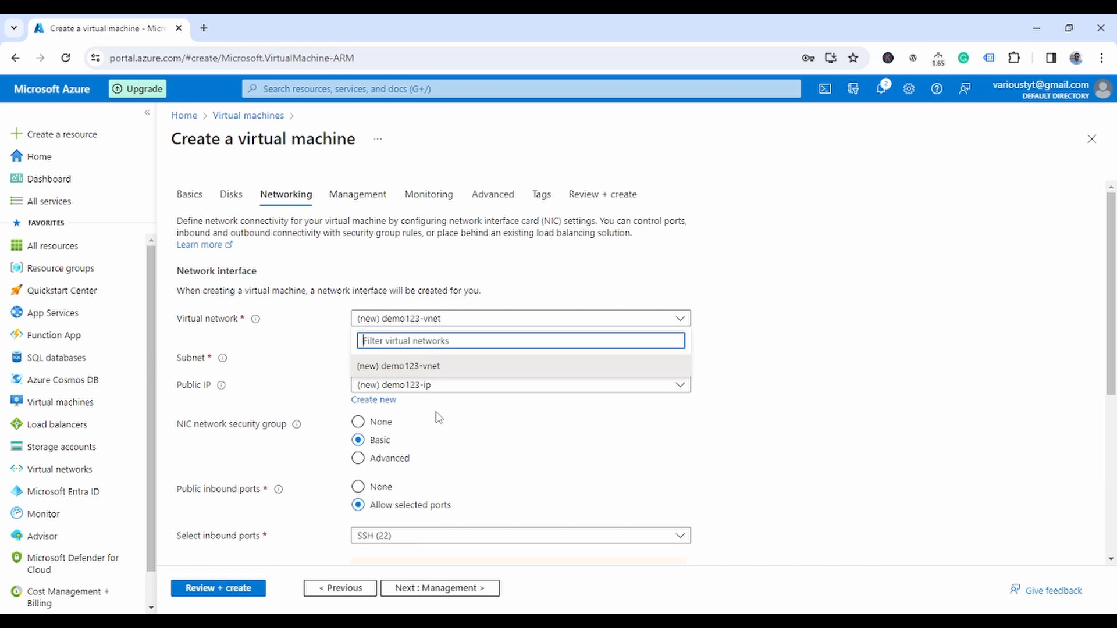
click(294, 344)
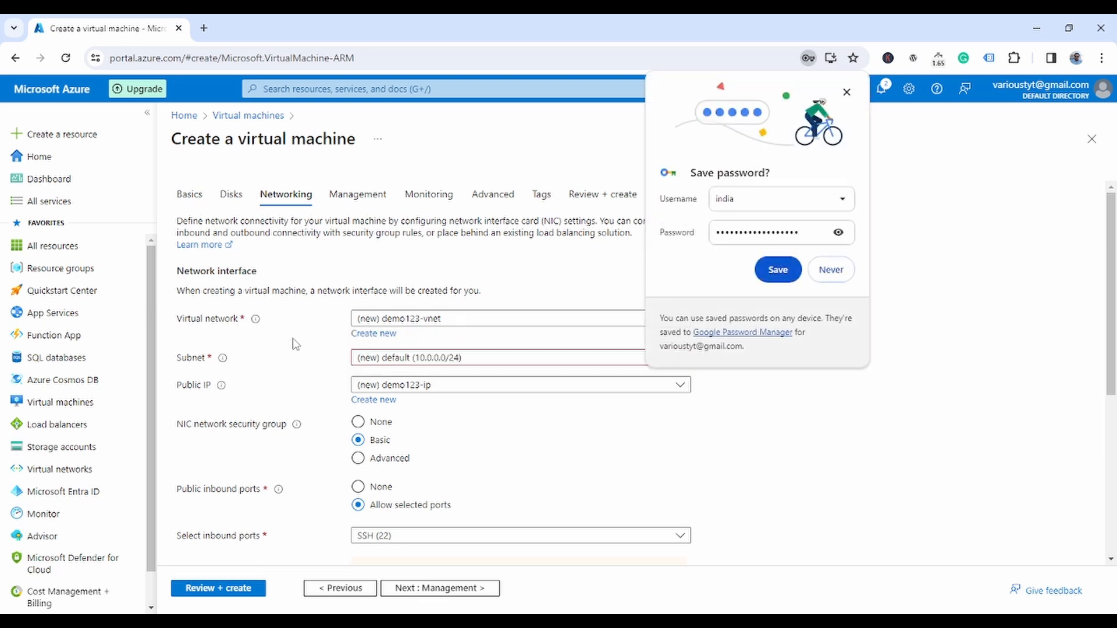
click(846, 92)
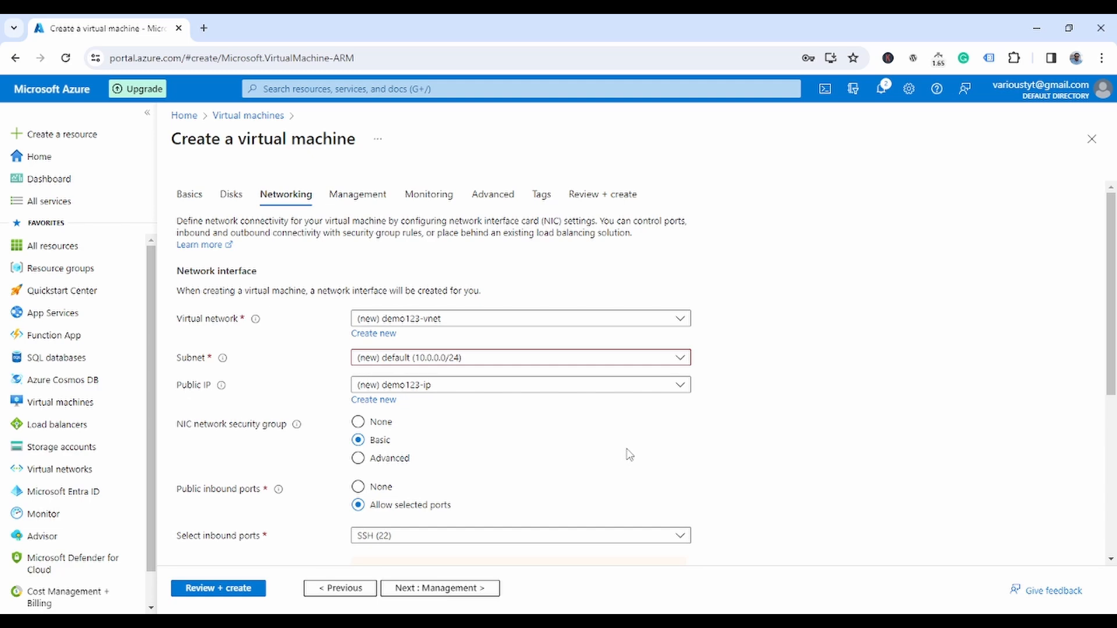
Step: Return to the basic settings and set the virtual machine's region to (US) East US
click(340, 588)
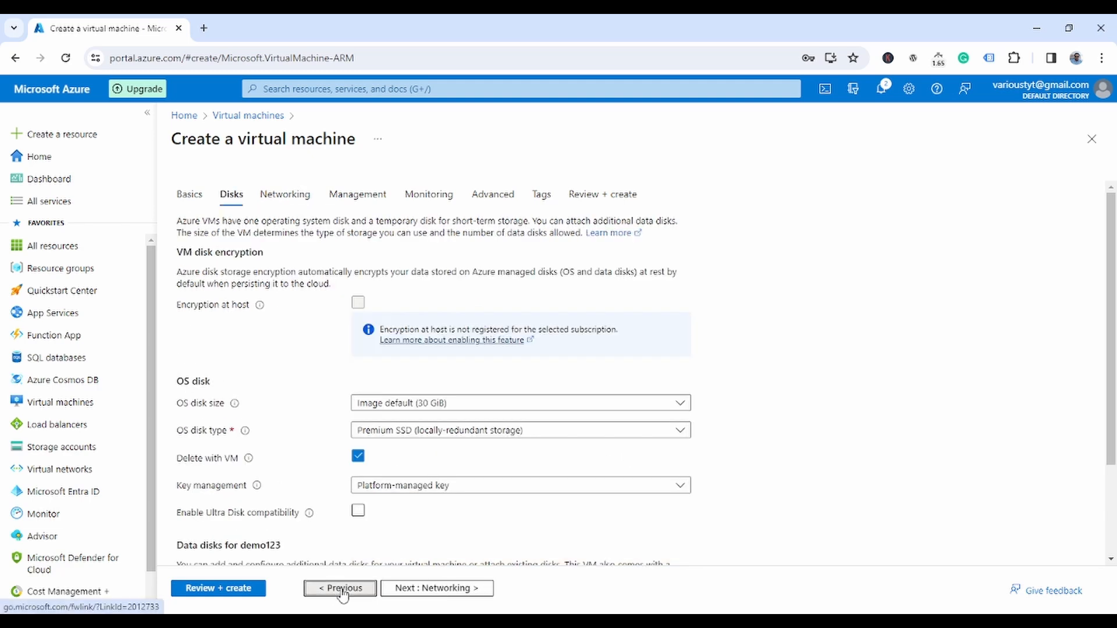
click(342, 590)
scroll(494, 488, down, 2)
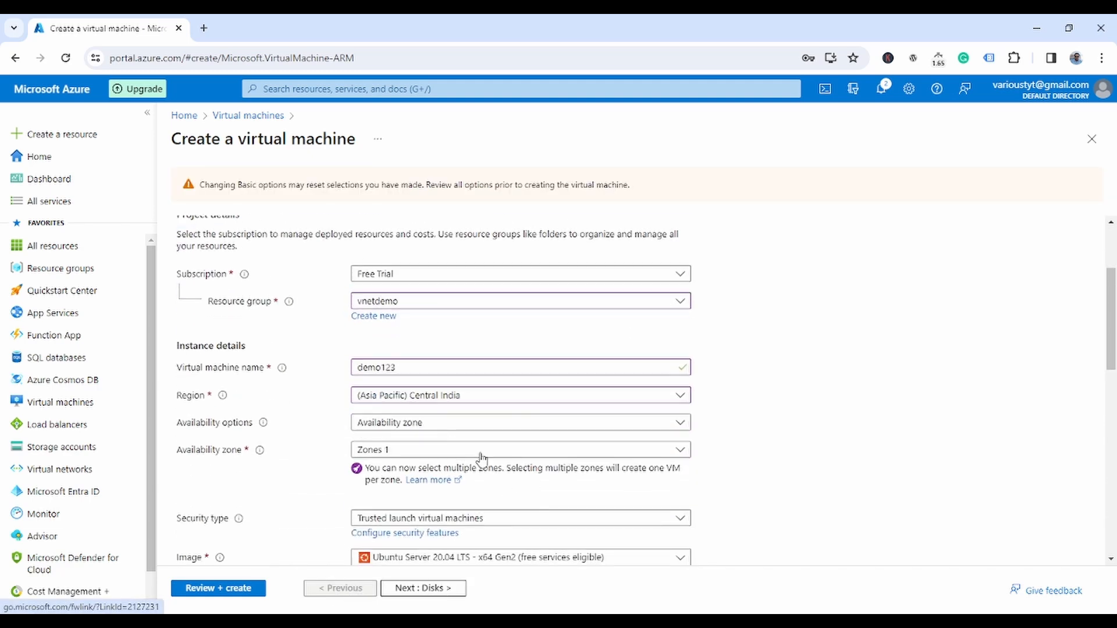
click(467, 404)
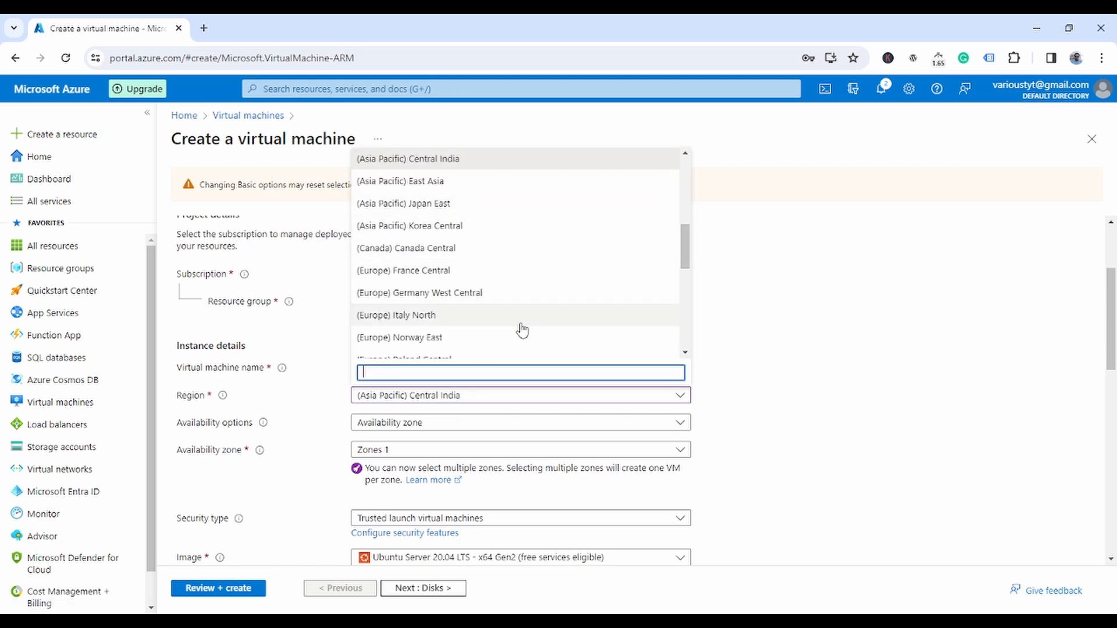
scroll(521, 330, up, 3)
scroll(519, 329, up, 10)
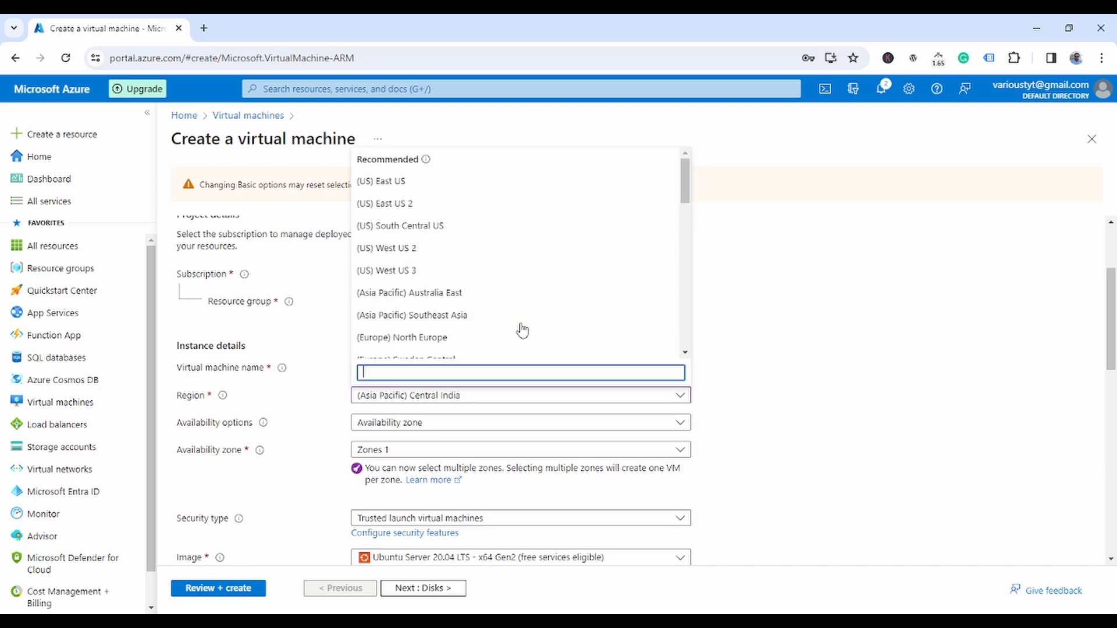
click(417, 184)
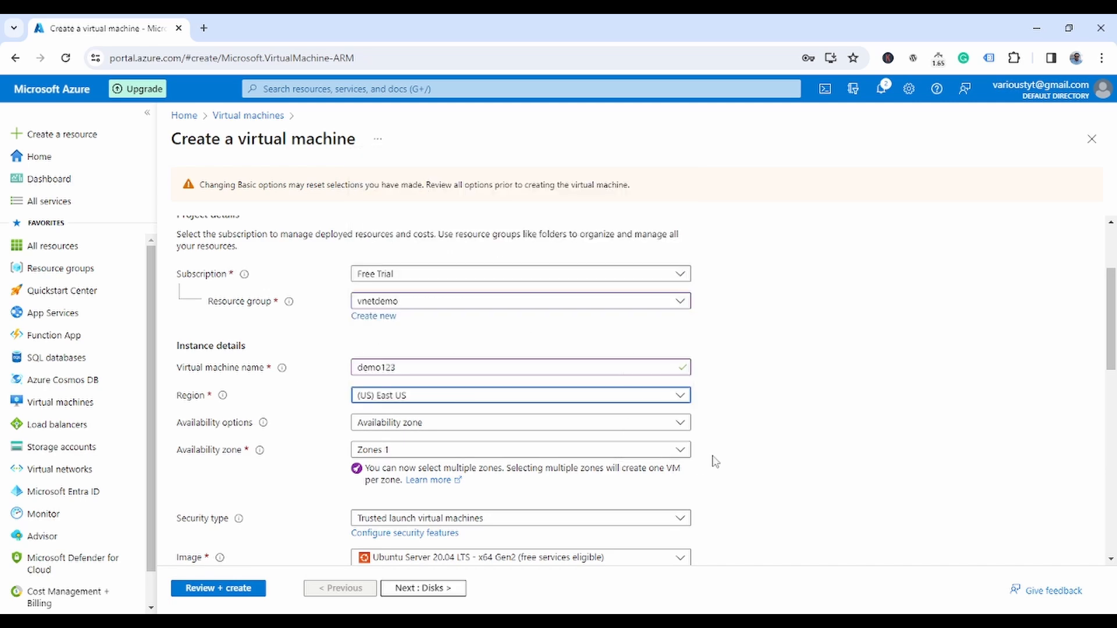
Step: Continue through the disk settings to networking, keep vnet-002 as the virtual network, and open the final review of the virtual machine
scroll(706, 459, down, 10)
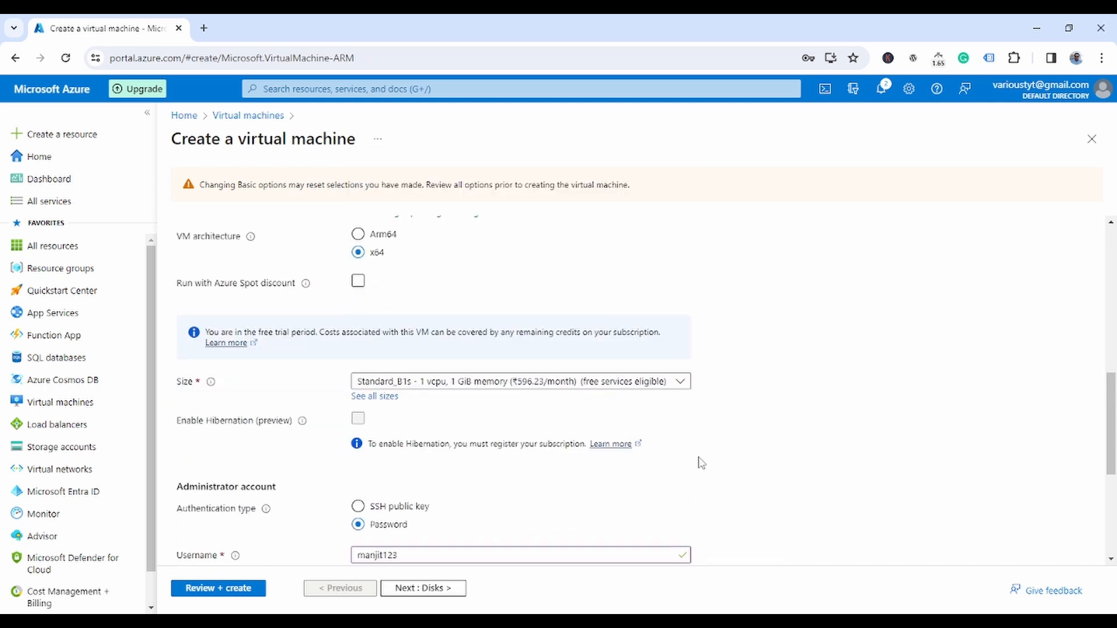
click(417, 589)
click(447, 590)
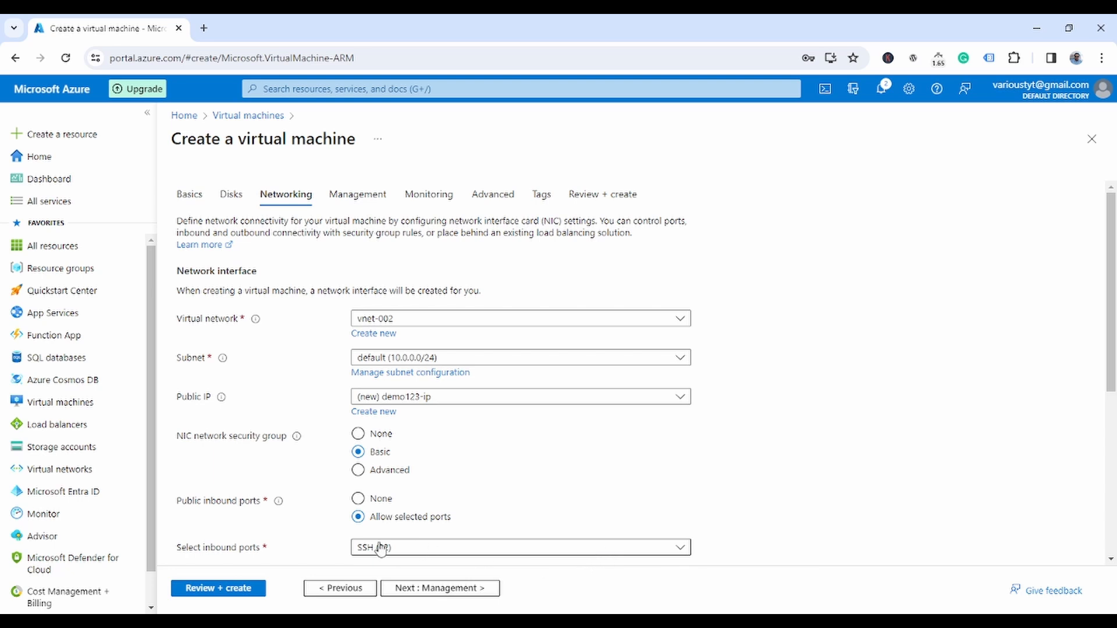
click(245, 589)
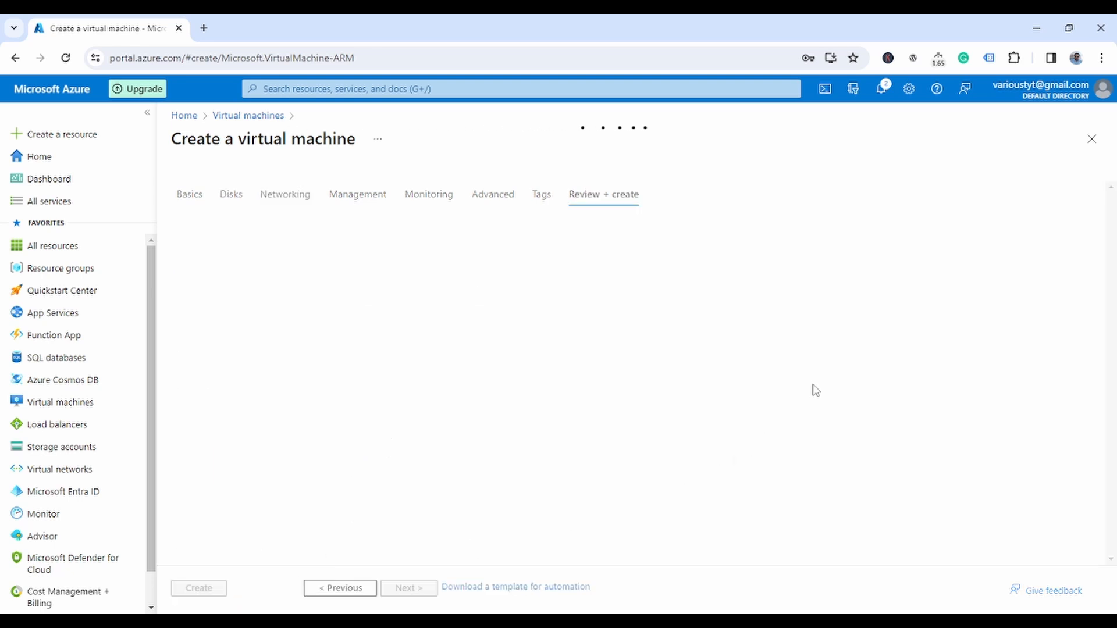